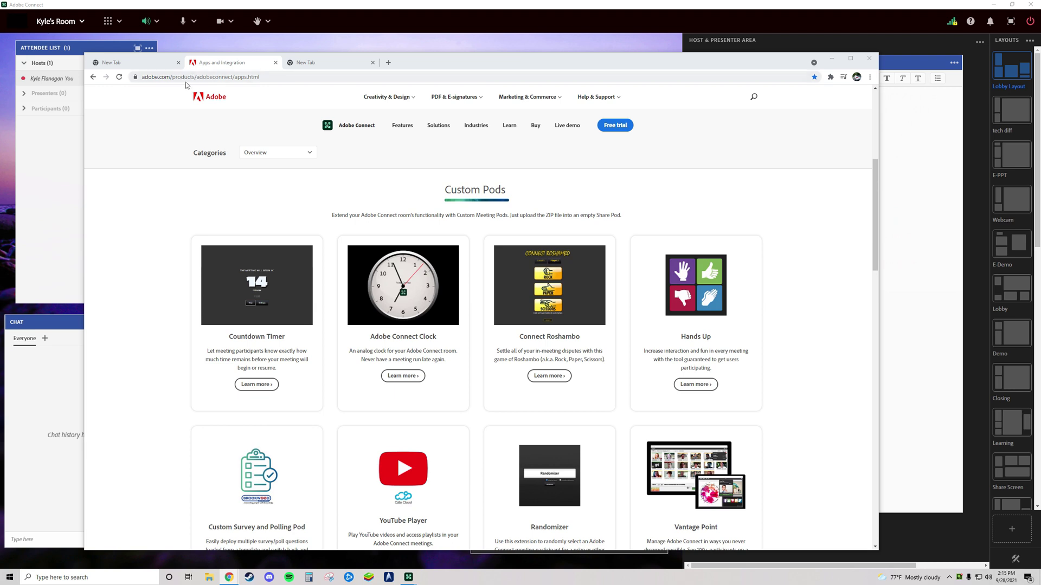
- Look through the Custom Pods catalog on the Adobe Connect apps page, from Countdown Timer to YouTube Connect and back
left_click_drag(173, 77, 133, 76)
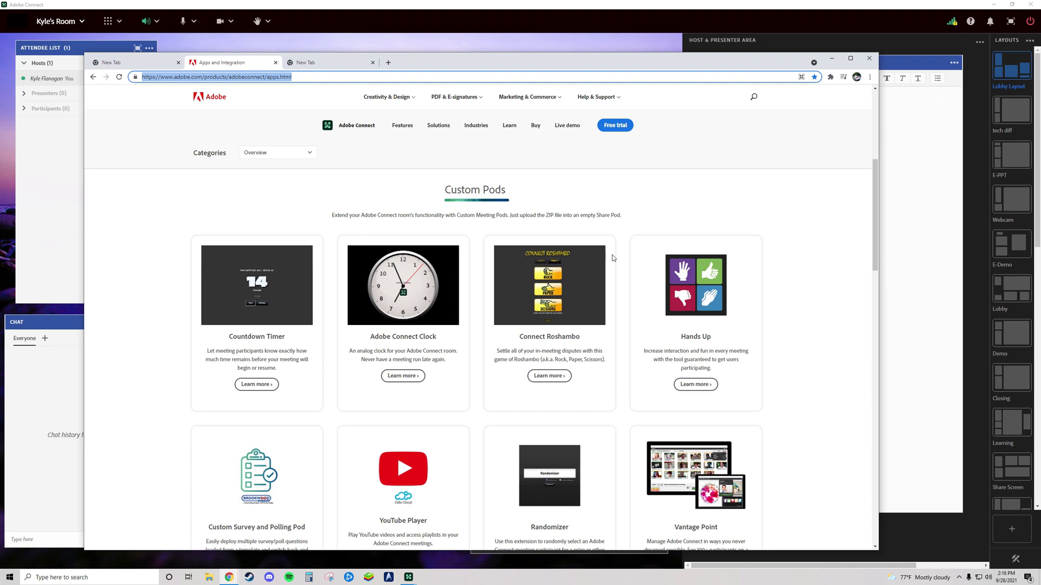
left_click(257, 303)
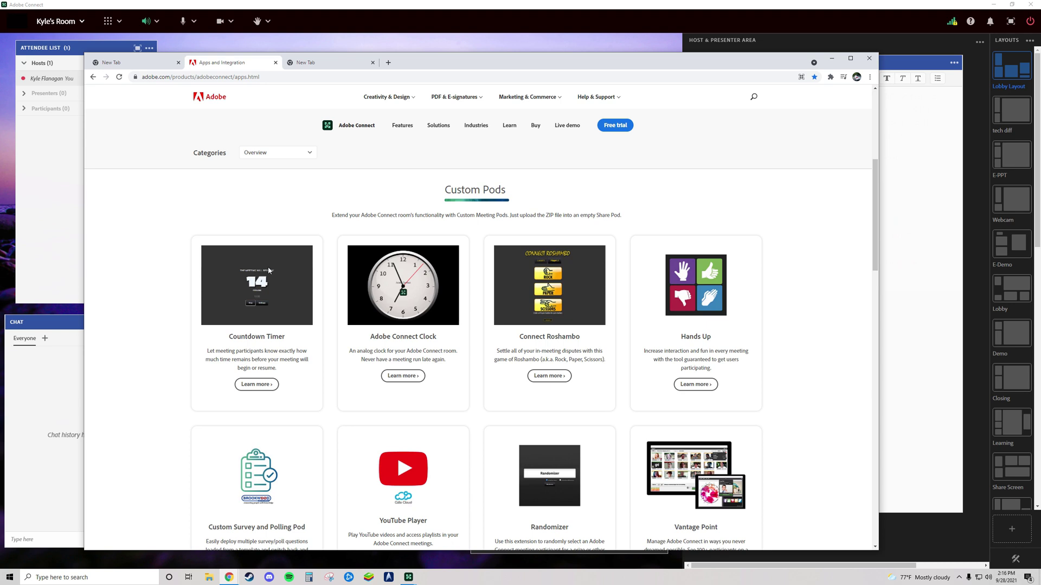
left_click_drag(258, 283, 274, 292)
scroll(273, 296, "down", 9)
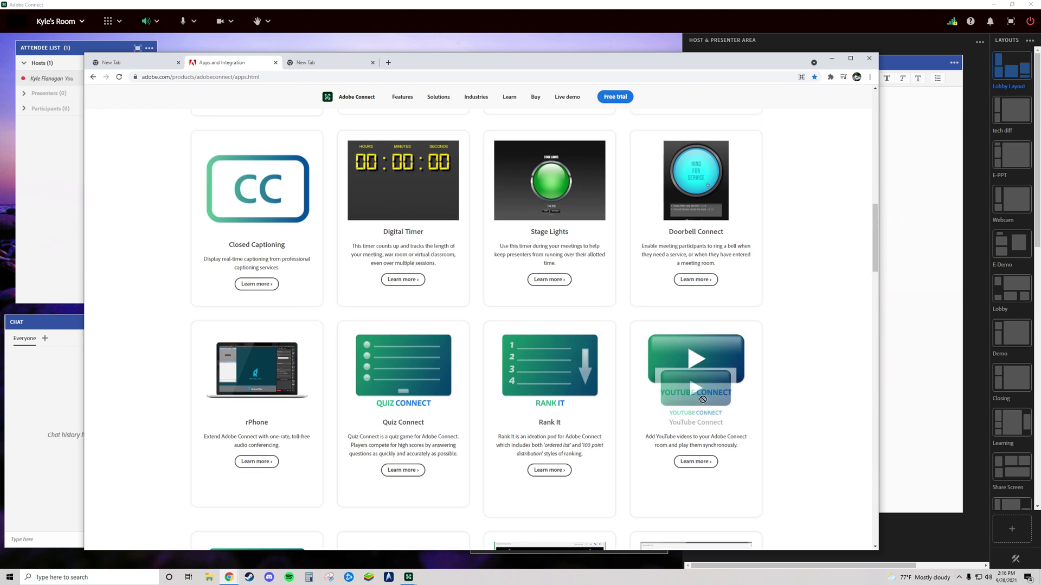
scroll(657, 382, "up", 6)
scroll(658, 382, "up", 4)
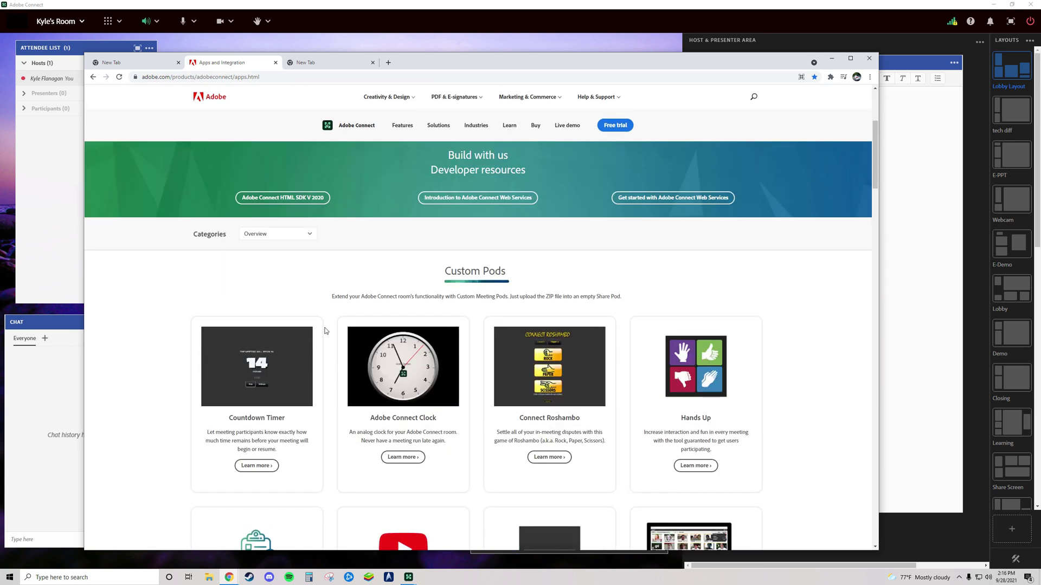
scroll(312, 343, "down", 2)
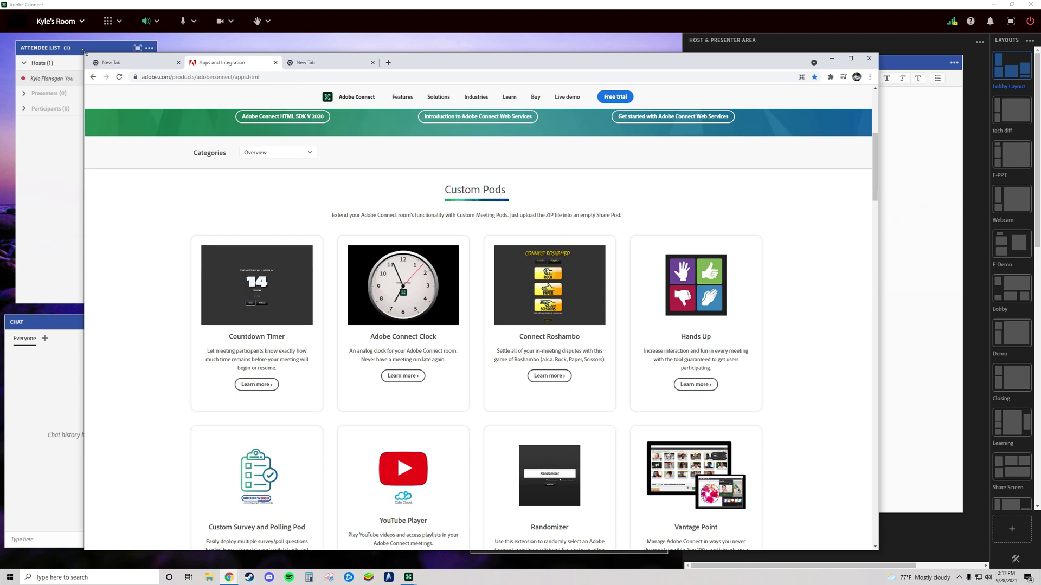
- Shrink the browser window from its upper-left corner and reposition it over the meeting room
left_click_drag(85, 54, 136, 118)
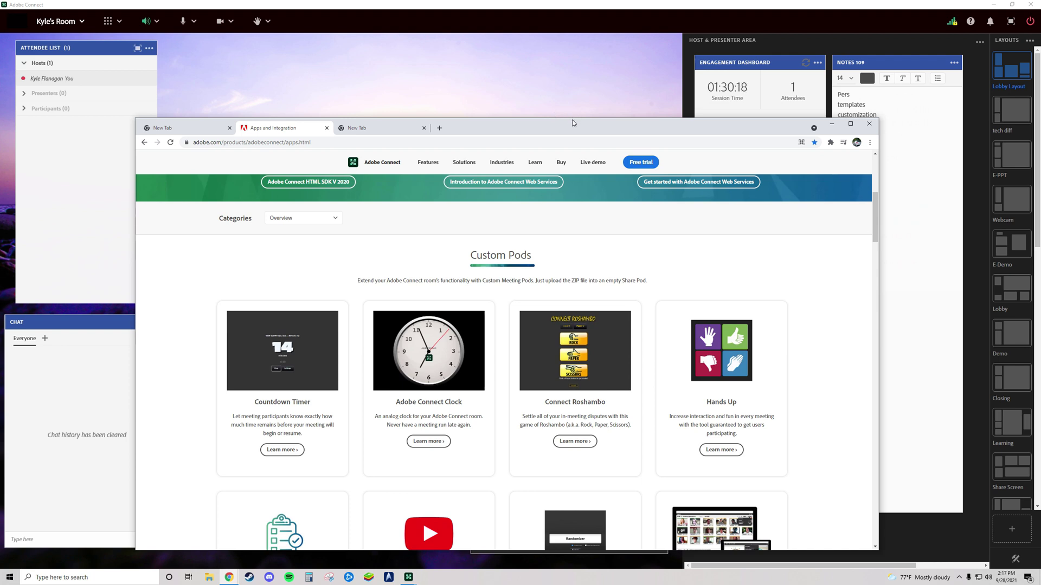
left_click_drag(578, 128, 553, 111)
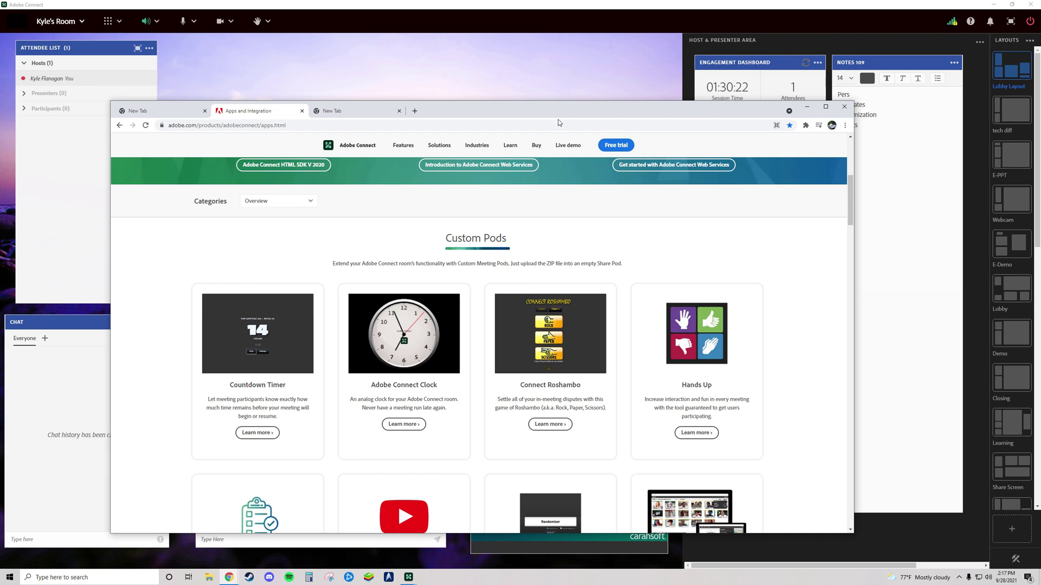
- Switch to the Adobe Connect room, shift the countdown pod slightly and start its timer at 15 minutes
key("alt+Tab")
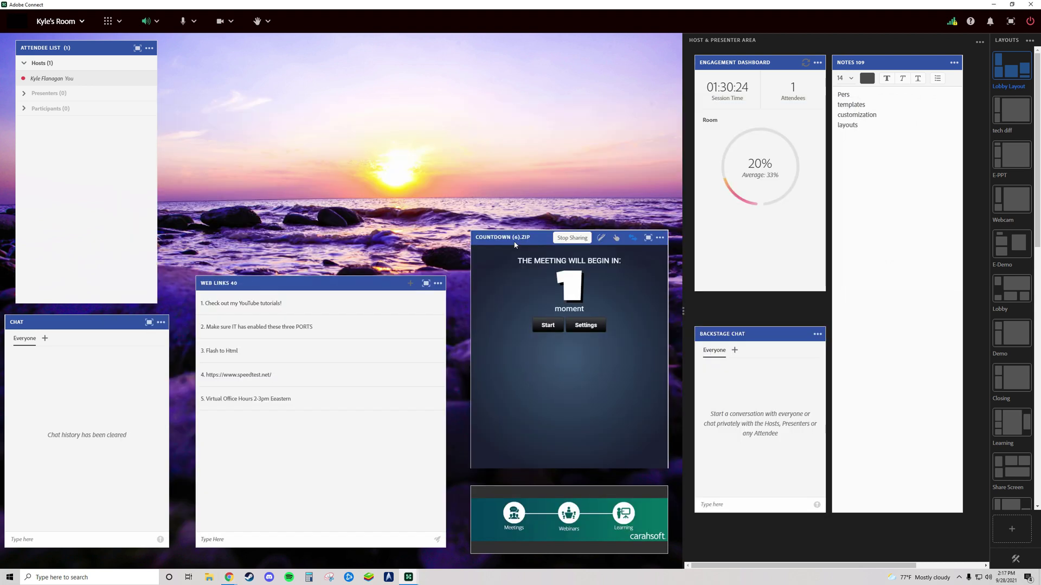
mouse_move(507, 237)
left_mouse_down()
mouse_move(485, 153)
mouse_move(513, 261)
mouse_move(517, 243)
left_mouse_up()
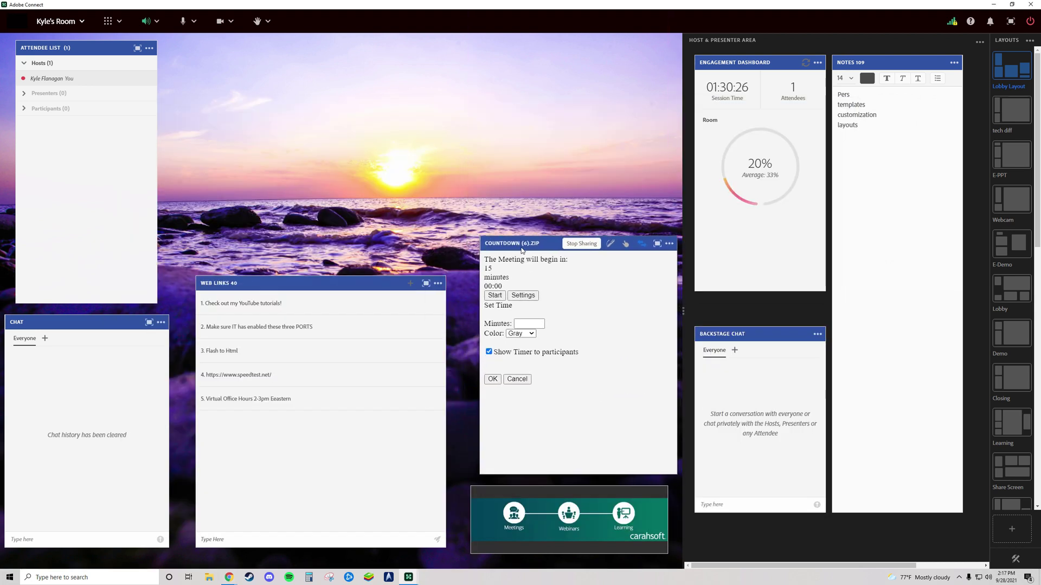
left_click(582, 329)
left_click_drag(584, 295, 543, 296)
type("15")
left_click(546, 382)
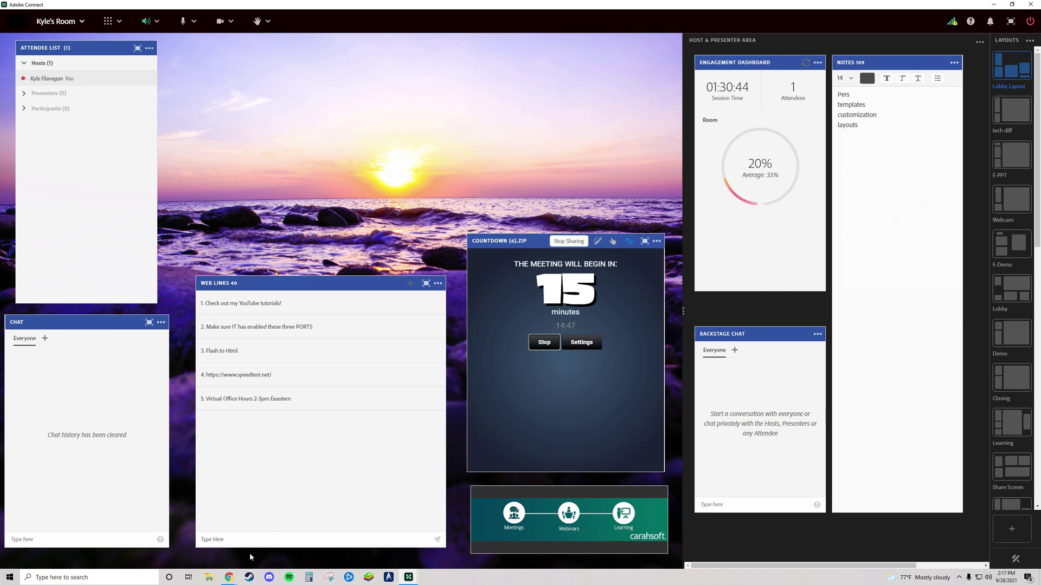
- Switch back to the browser and examine the Connect Roshambo and Hands Up entries in the Custom Pods catalog
mouse_move(229, 577)
left_click(274, 553)
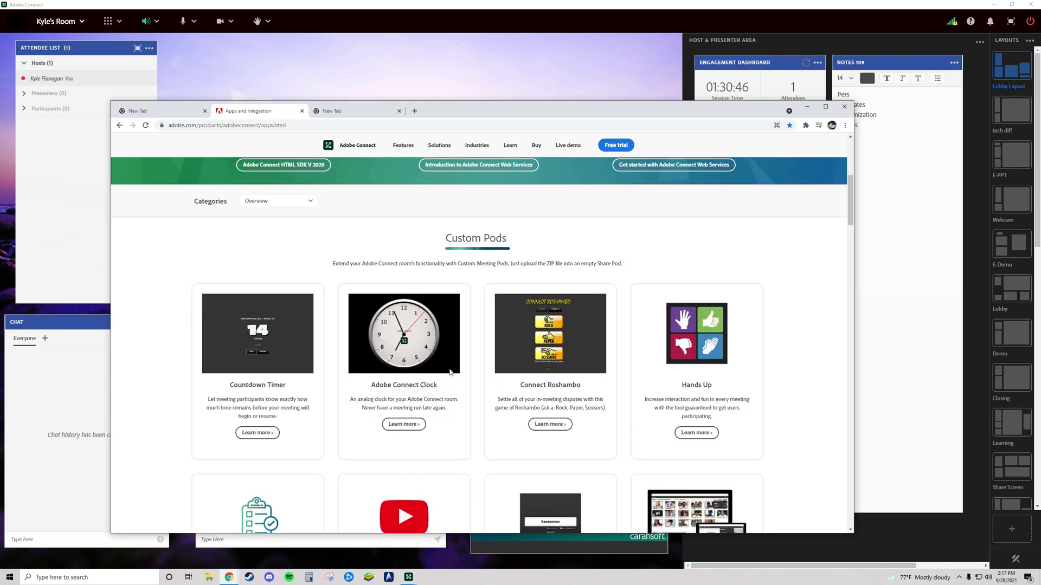
scroll(542, 325, "down", 1)
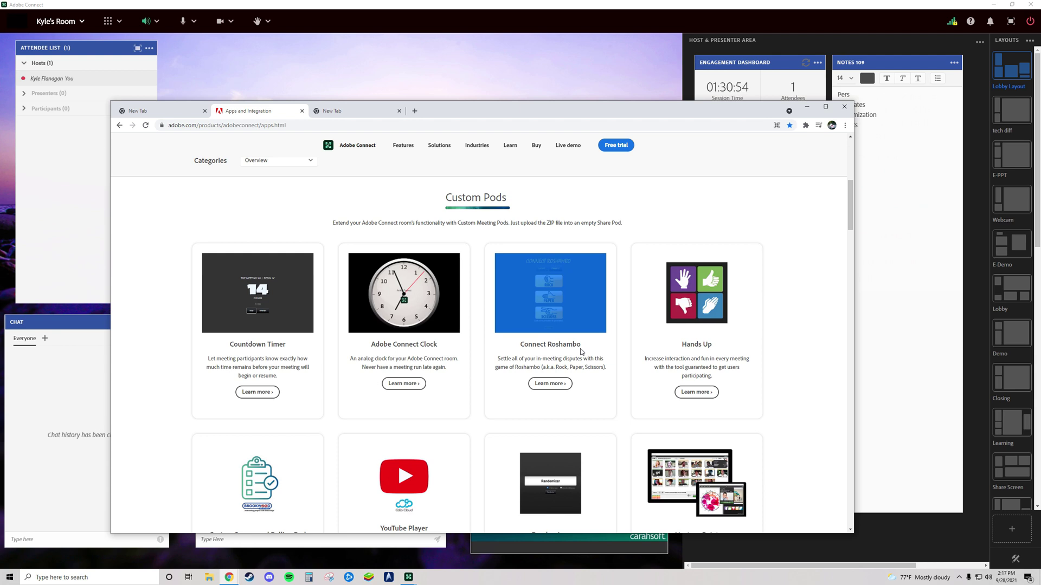
scroll(581, 351, "down", 1)
triple_click(717, 301)
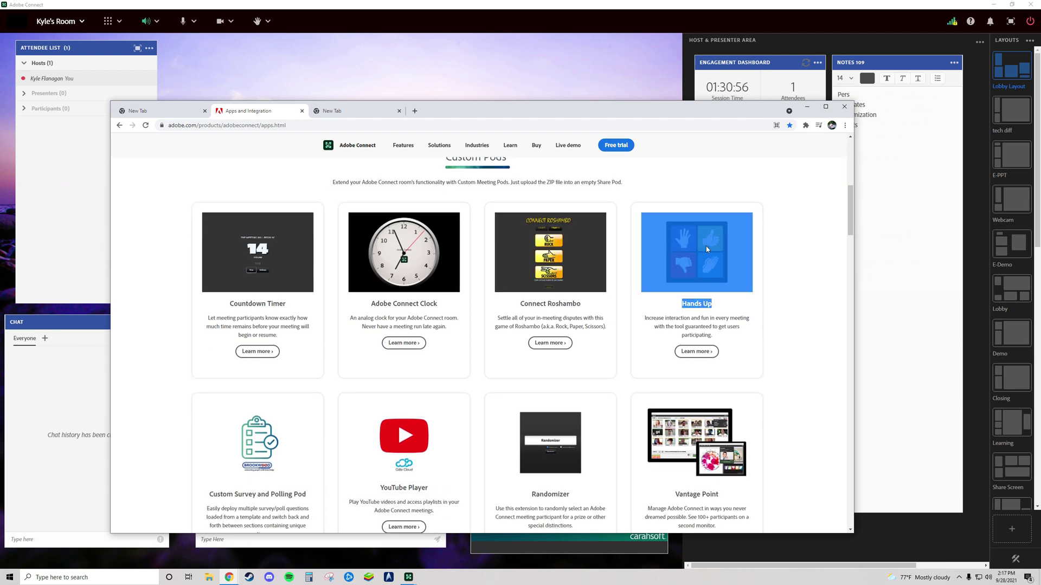
left_click(754, 272)
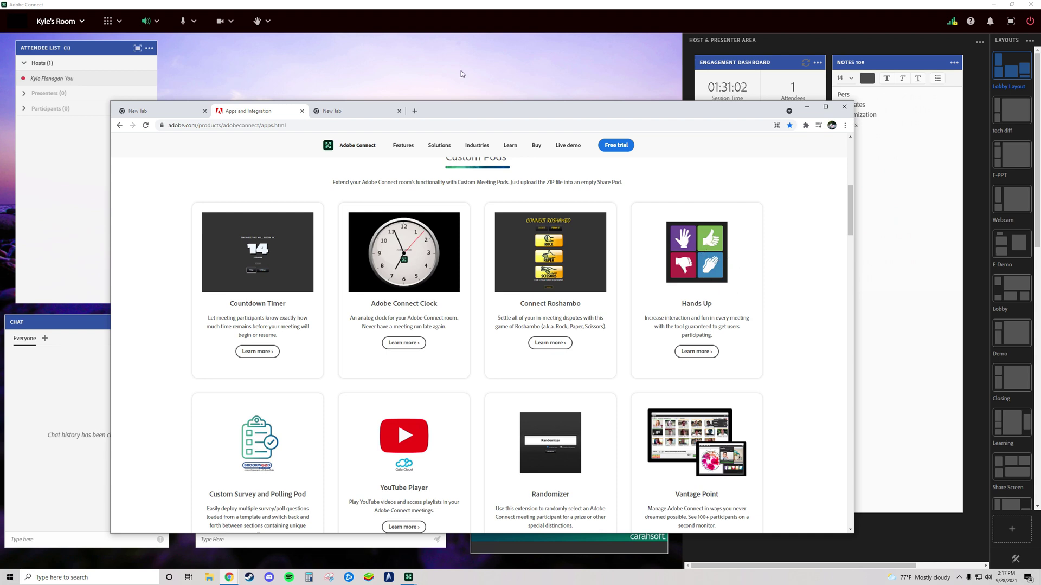
- Return to the Adobe Connect room and open the list of status actions and requests
left_click(309, 46)
left_click(269, 21)
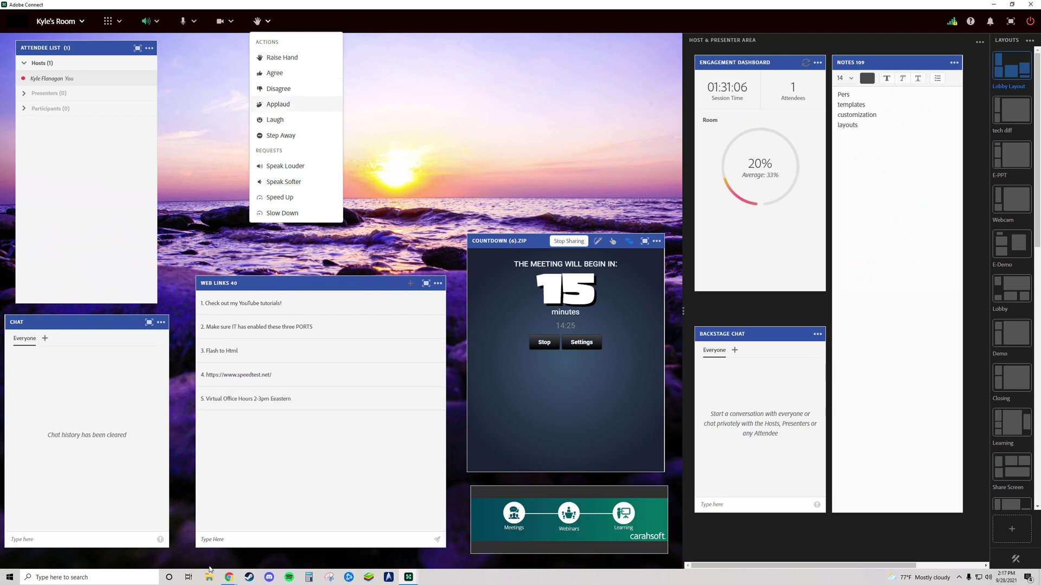
- Switch to the browser and examine the Hands Up pod and the row from Custom Survey and Polling Pod to Vantage Point
mouse_move(228, 577)
left_click(277, 538)
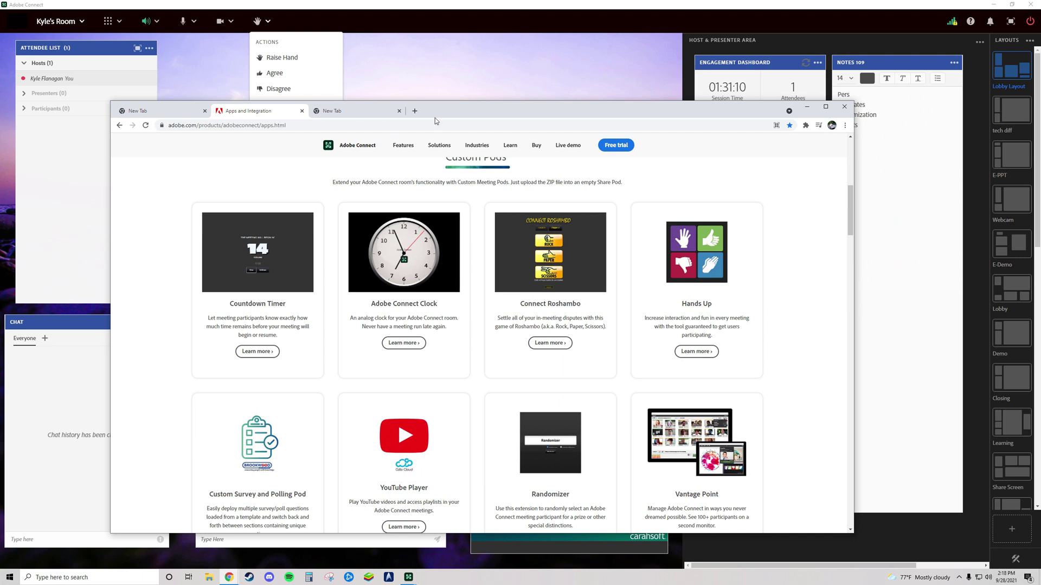
double_click(735, 283)
left_click(786, 308)
scroll(715, 381, "down", 2)
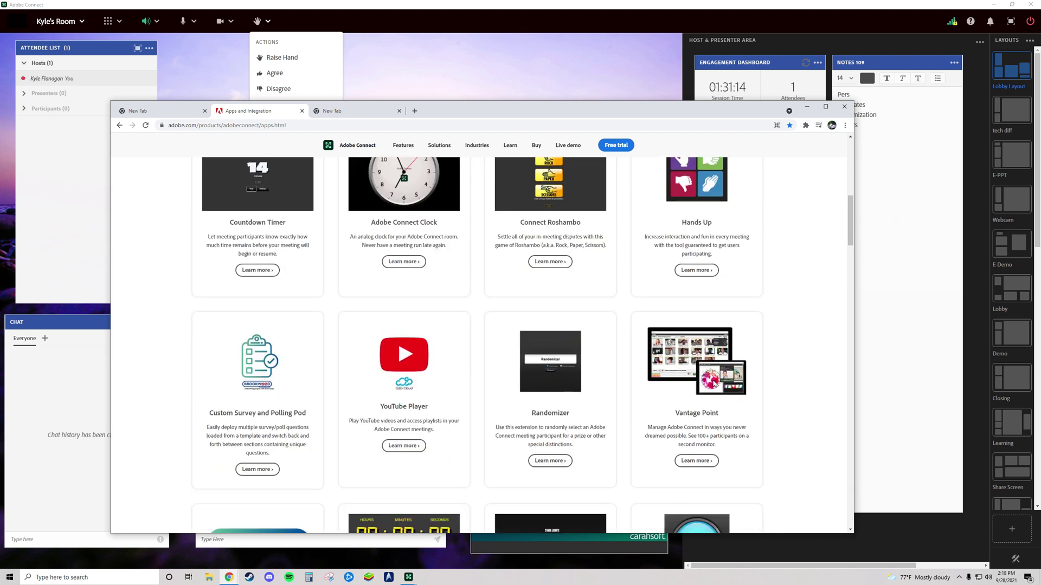
scroll(713, 381, "down", 2)
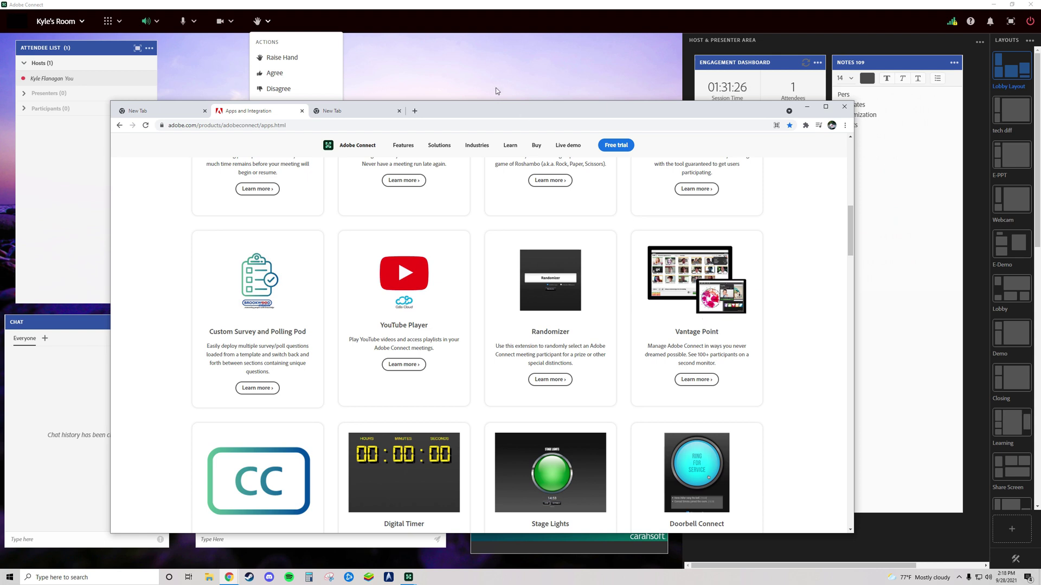
- Shift the browser window aside and open the Randomizer pod's details page to read its features
left_click_drag(567, 114, 519, 115)
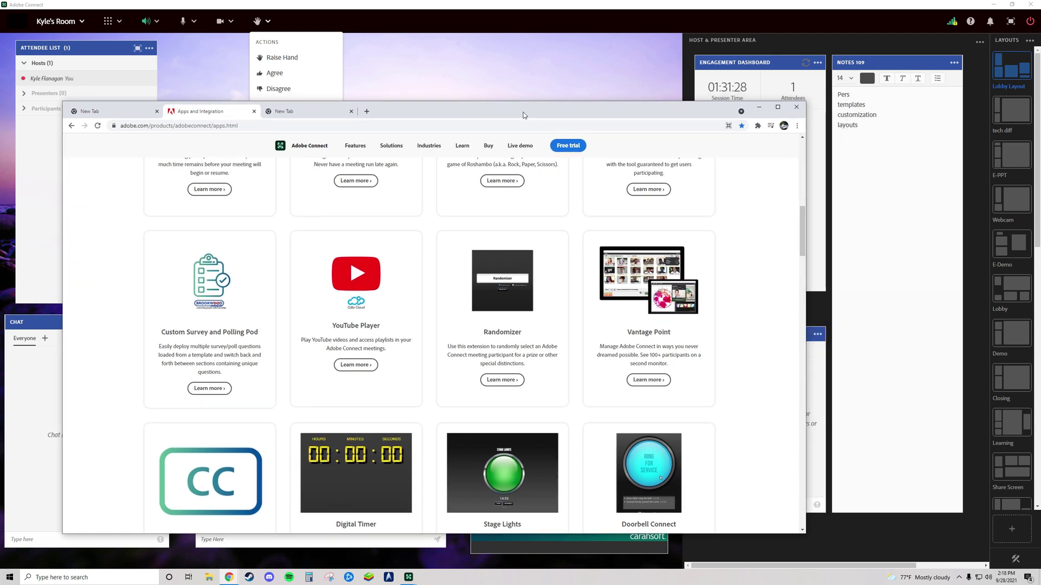
mouse_move(504, 285)
left_mouse_down()
mouse_move(479, 271)
mouse_move(458, 280)
mouse_move(504, 283)
left_mouse_up()
left_click(502, 380)
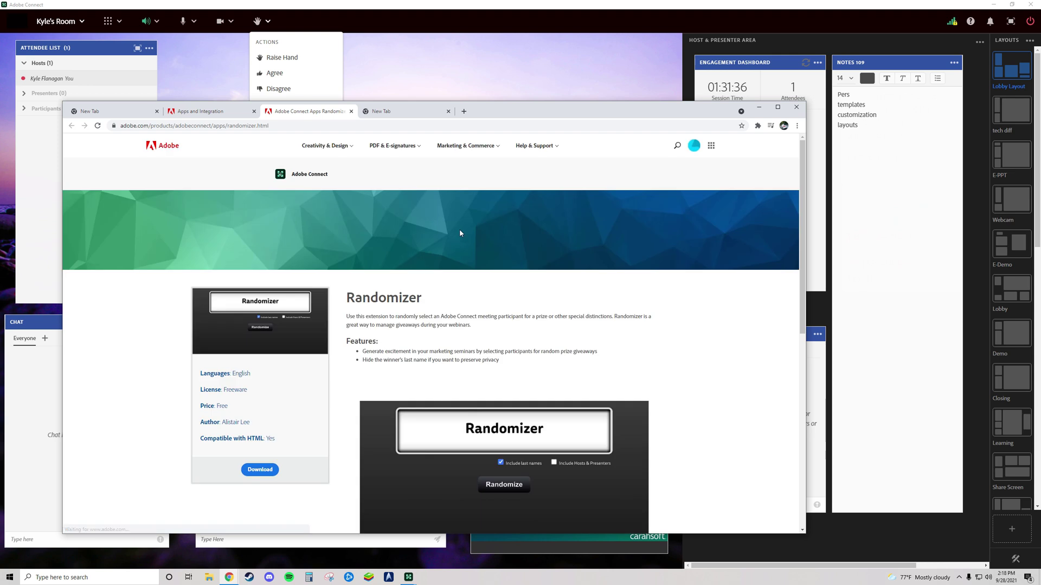
scroll(456, 260, "down", 1)
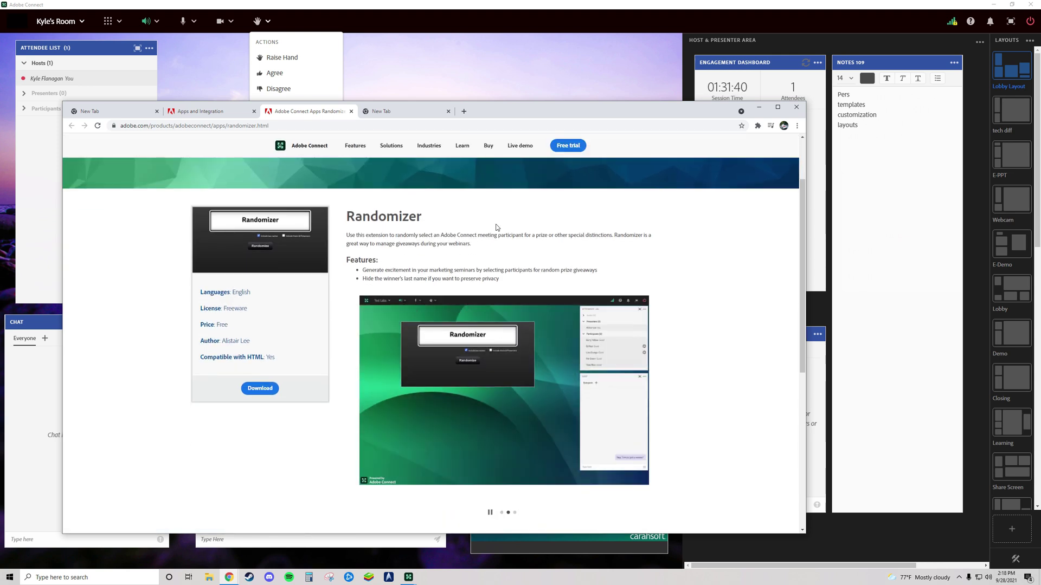
- Return to the Apps and Integration page and look over the Vantage Point pod and the rows below it
left_click(223, 114)
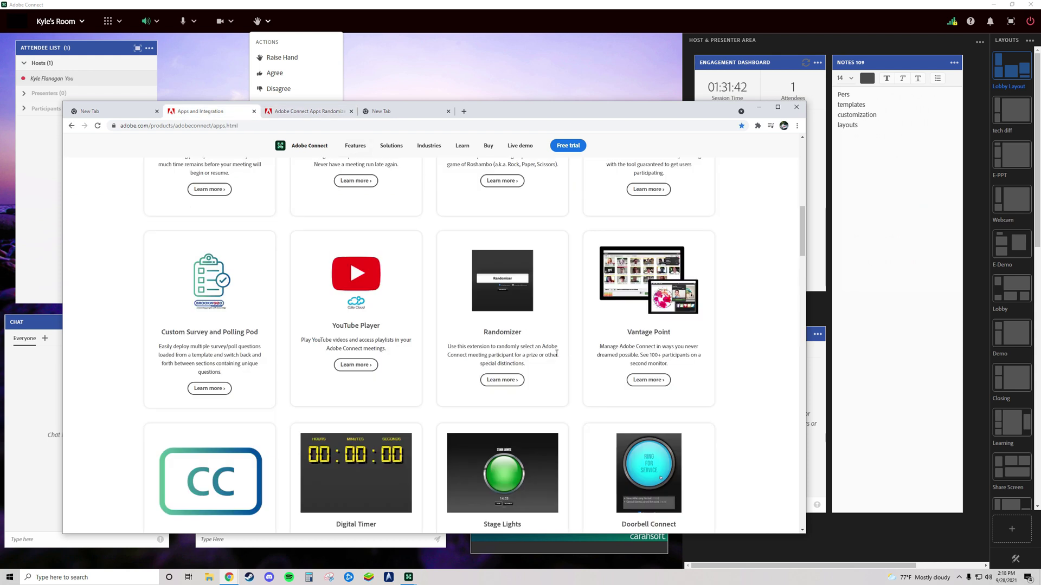
scroll(713, 297, "down", 1)
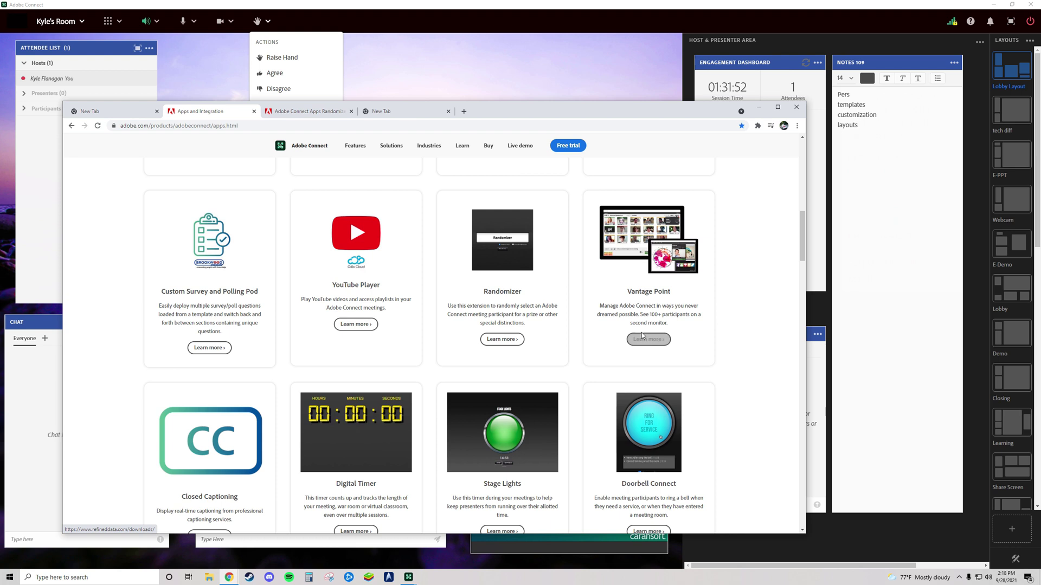
scroll(444, 232, "down", 5)
- Switch to the Adobe Connect room and open the list of built-in pods to view the available types
left_click(188, 67)
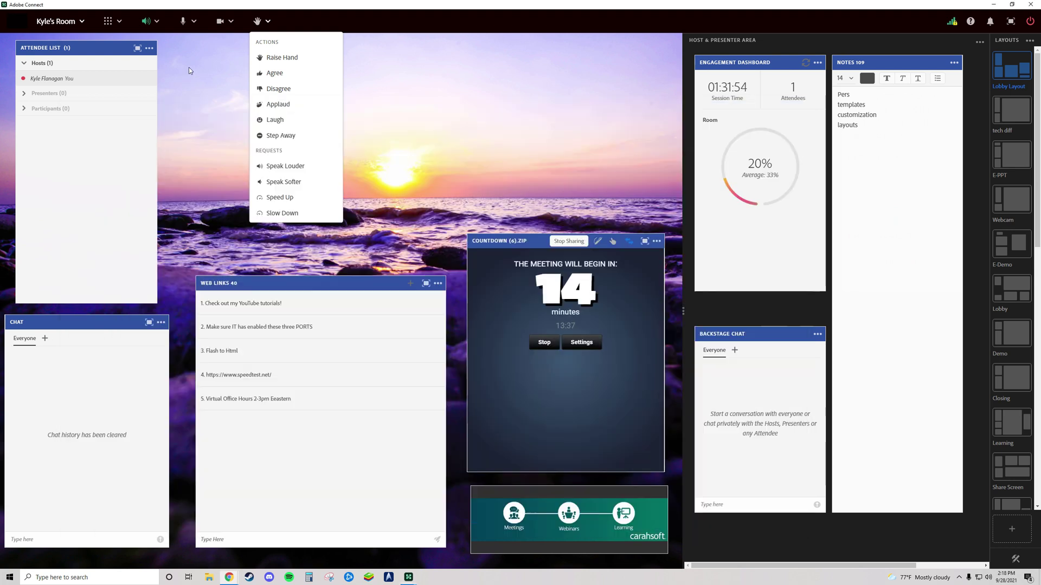
left_click(108, 23)
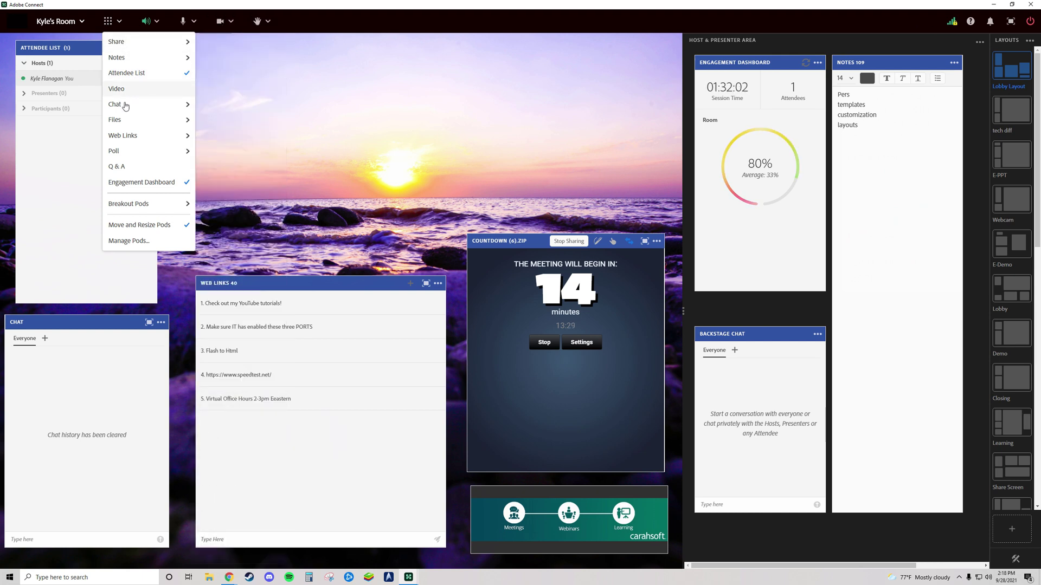
mouse_move(125, 118)
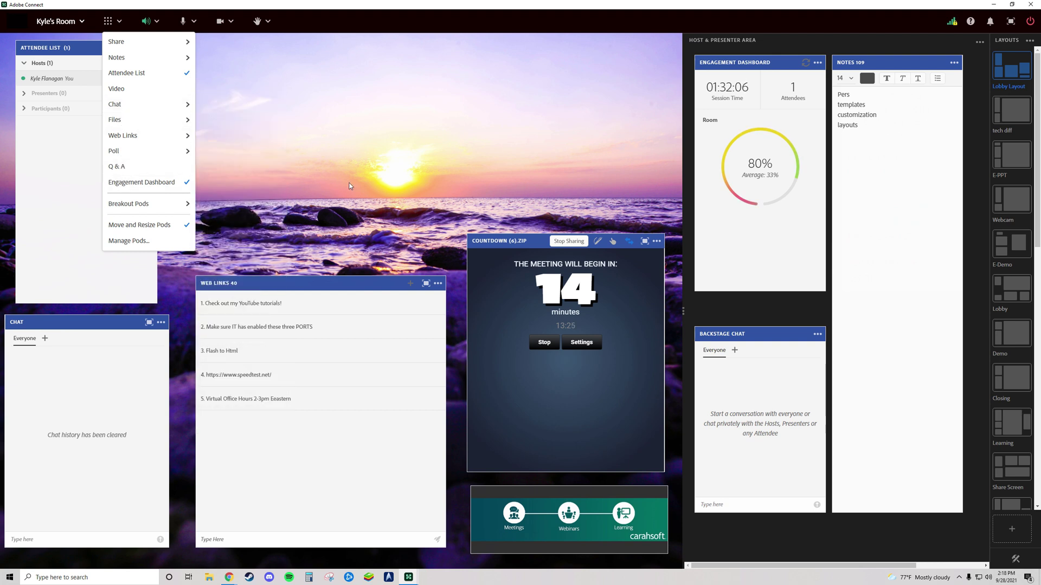
- Switch to the browser and examine the catalog entries from Digital Timer and Stage Lights to Rank It and YouTube Connect
mouse_move(228, 577)
left_click(292, 537)
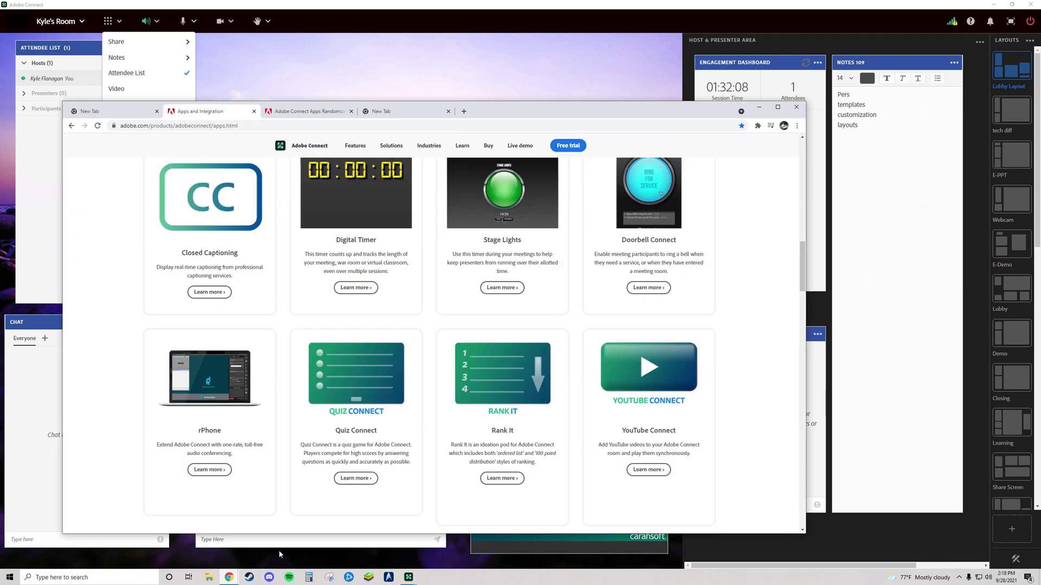
scroll(521, 317, "up", 2)
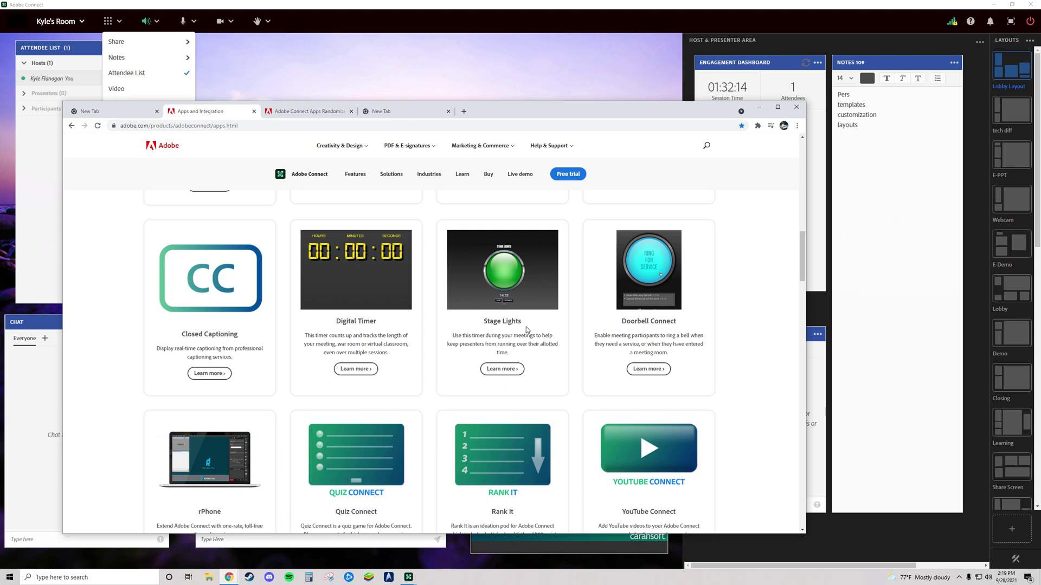
scroll(526, 329, "down", 2)
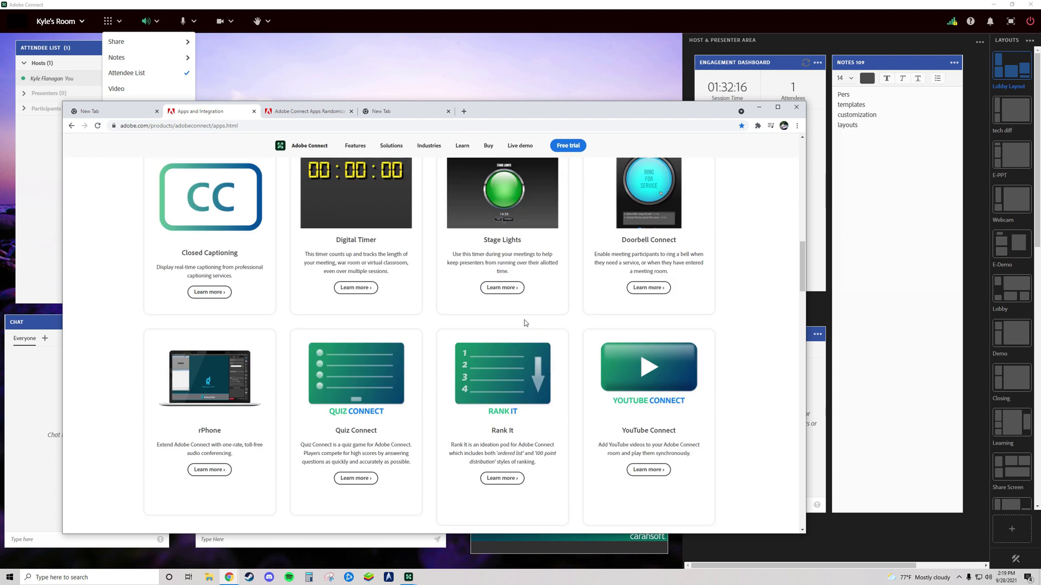
scroll(510, 317, "down", 2)
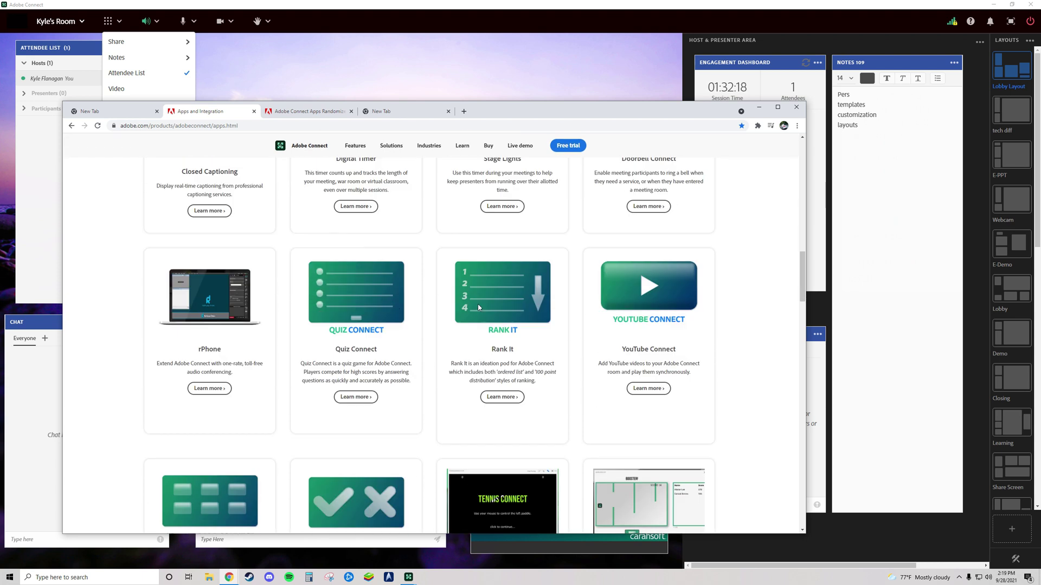
scroll(555, 334, "down", 2)
left_click_drag(673, 206, 732, 281)
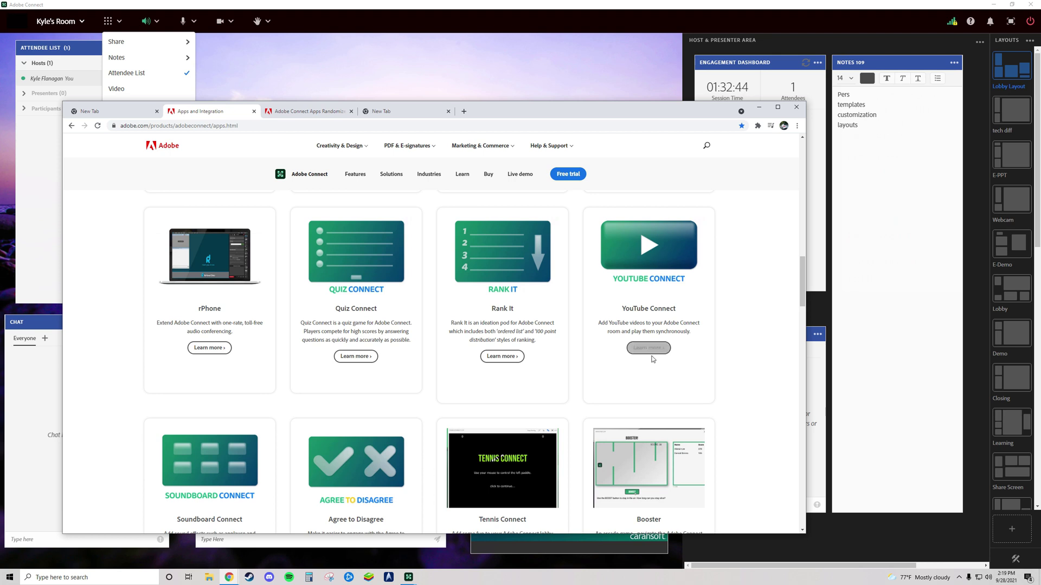
- Check the remaining custom pods down to Titler!, and open the YouTube Connect pod's details page
scroll(652, 360, "down", 5)
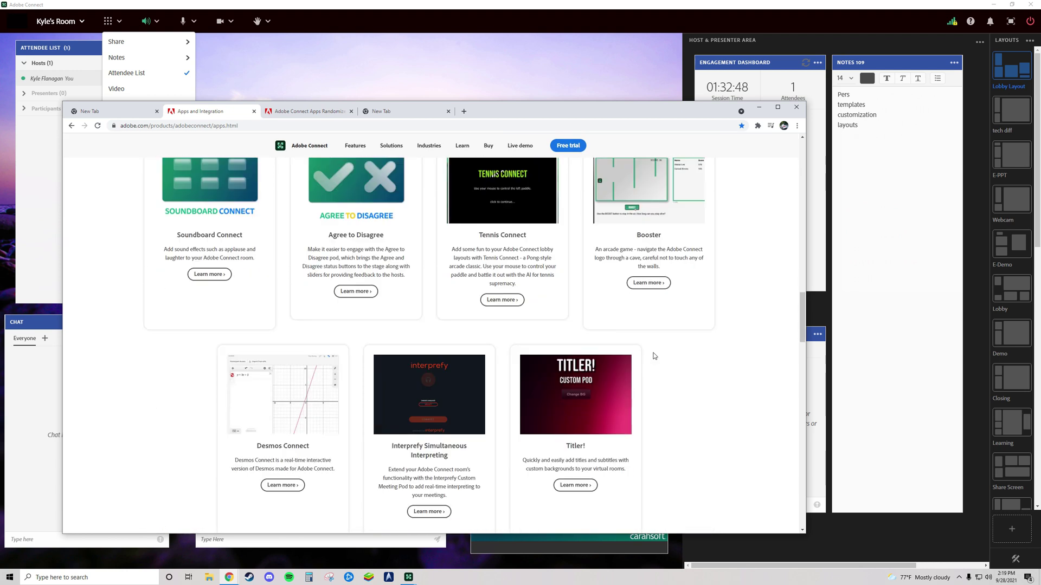
scroll(654, 356, "down", 1)
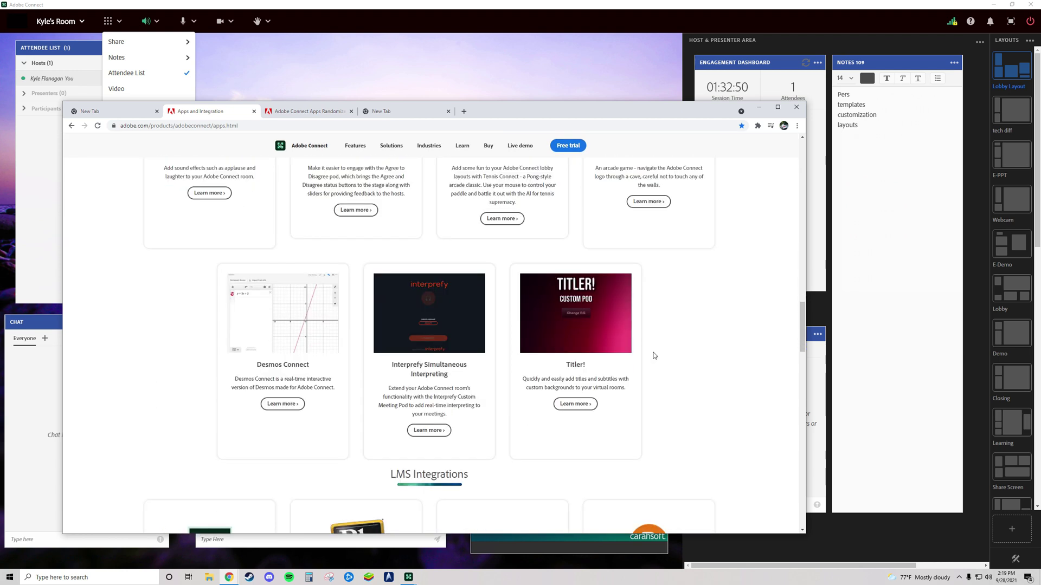
scroll(653, 353, "up", 8)
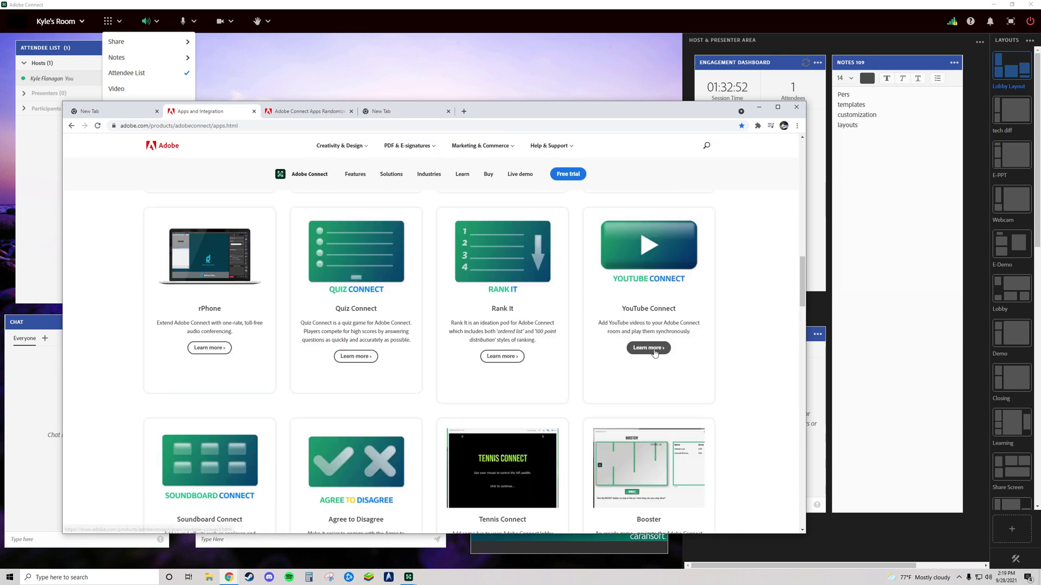
left_click_drag(596, 109, 554, 97)
left_click(607, 418)
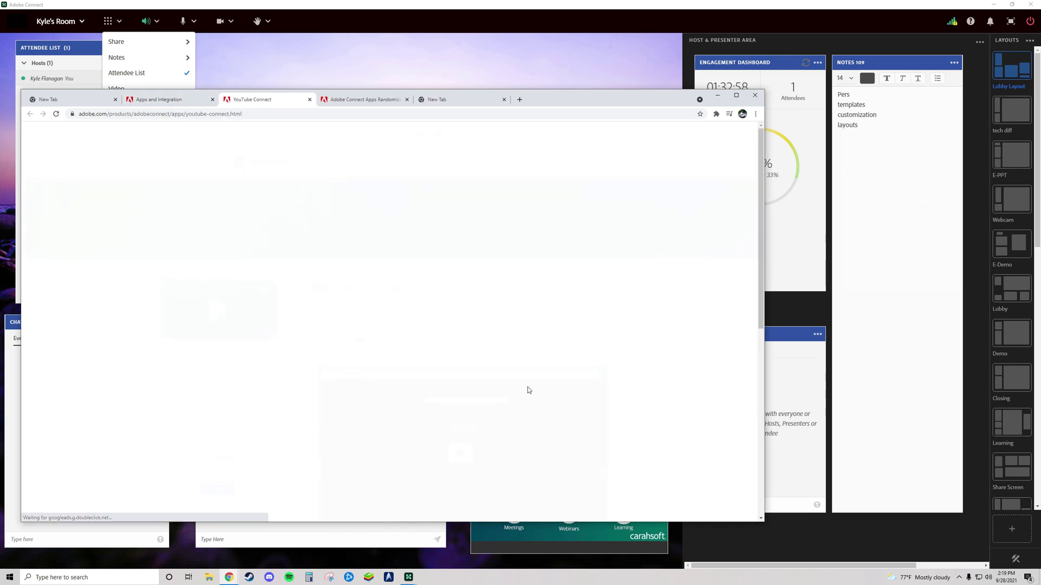
- Save the YouTube Connect download as youtube-connect (1) in the Desktop's Custom Pods folder, replacing the existing file, and show it in its folder
scroll(271, 354, "down", 1)
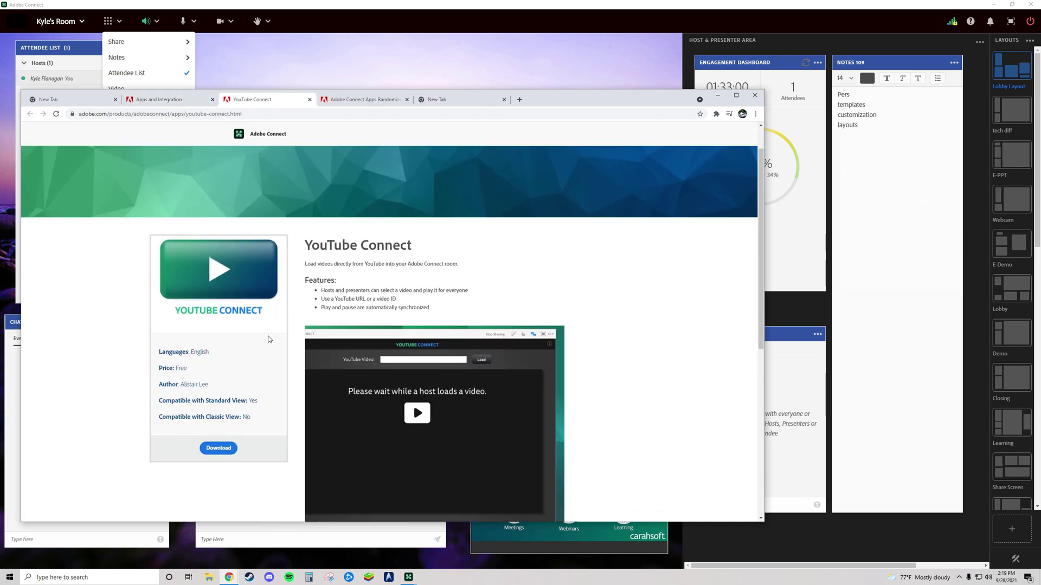
scroll(271, 354, "down", 2)
right_click(216, 368)
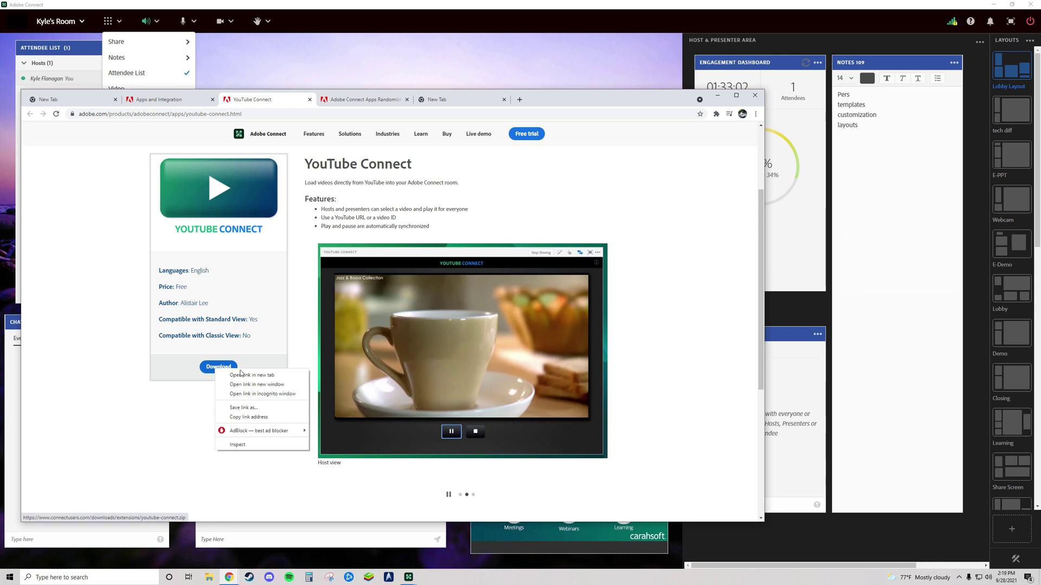
left_click(258, 409)
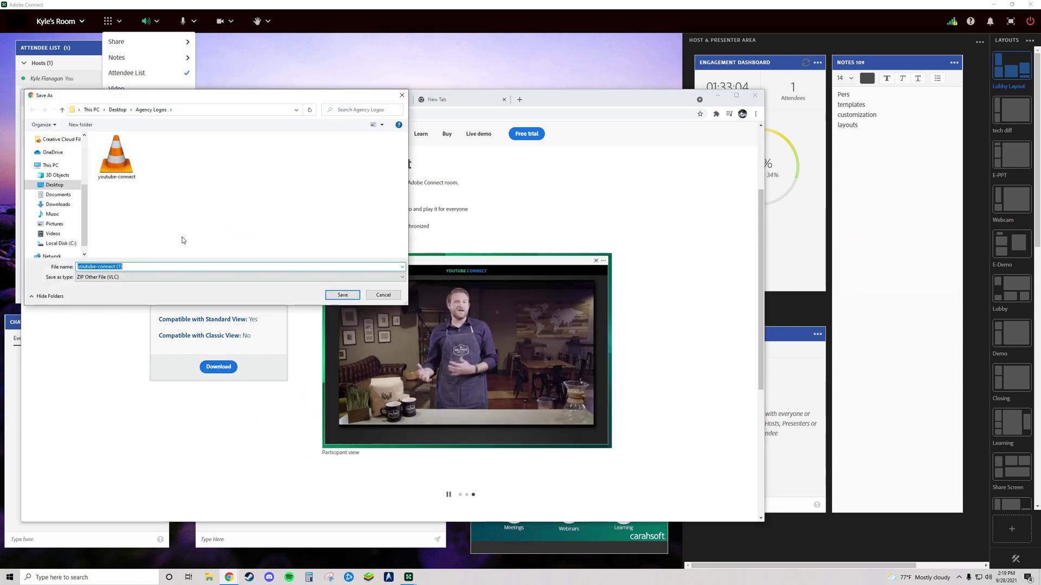
left_click(117, 110)
double_click(174, 174)
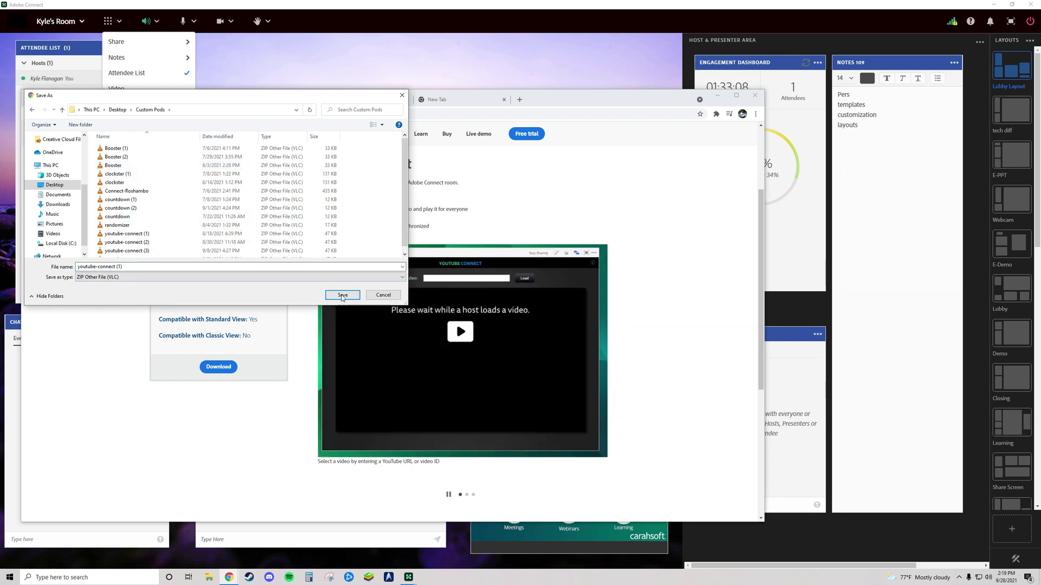
left_click(344, 298)
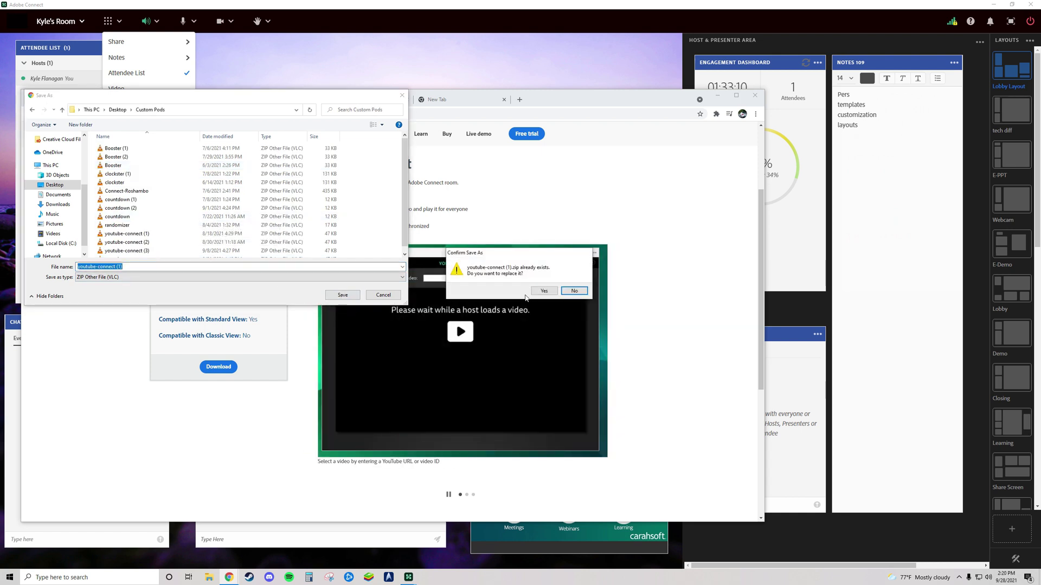
left_click(544, 291)
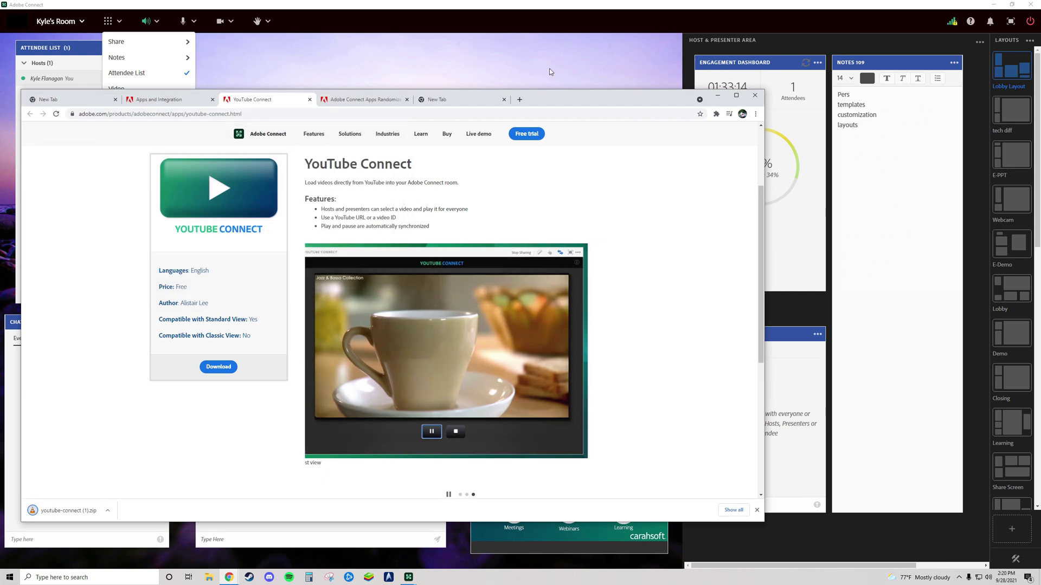
left_click(114, 511)
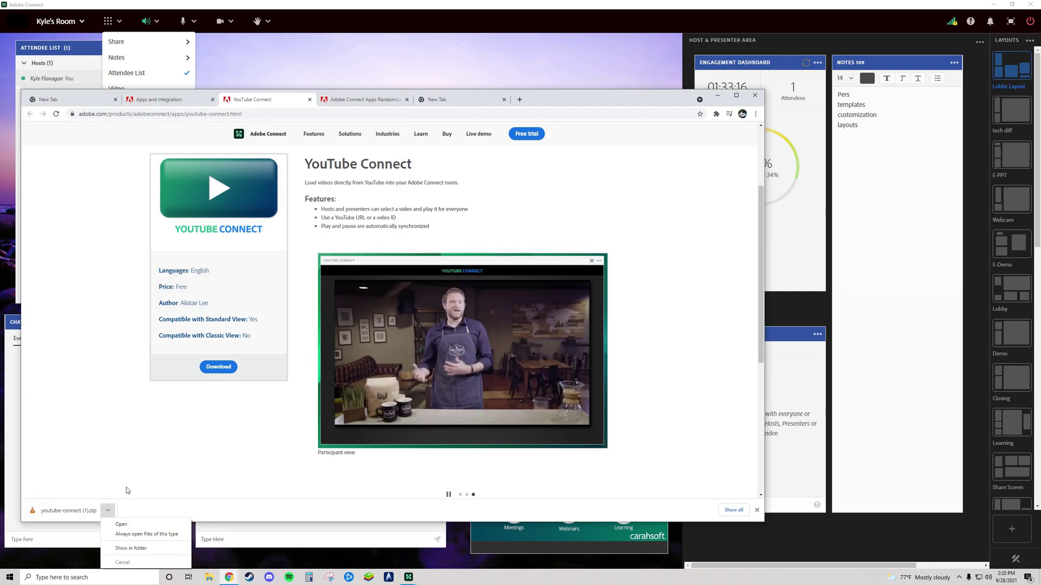
left_click(131, 548)
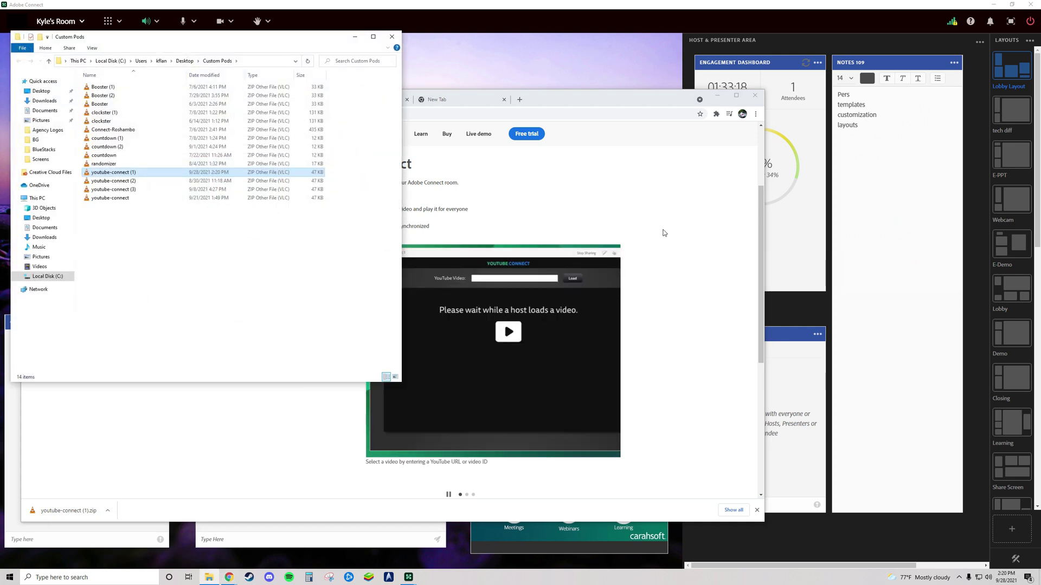
- Return to the Adobe Connect room, apply the tech diff layout and stop sharing the YouTube Connect pod already loaded there
left_click(717, 96)
left_click(581, 180)
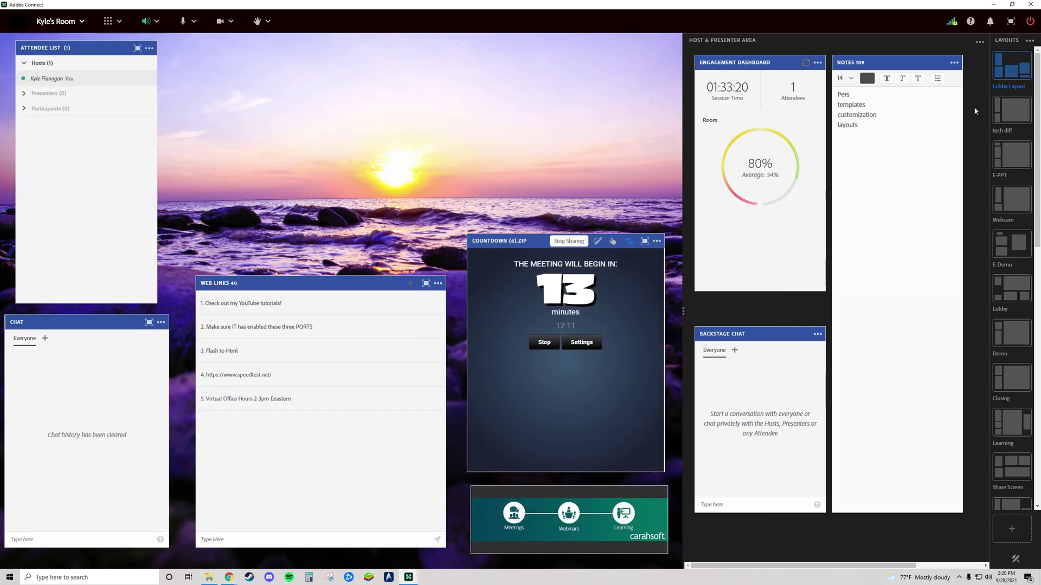
left_click(1012, 110)
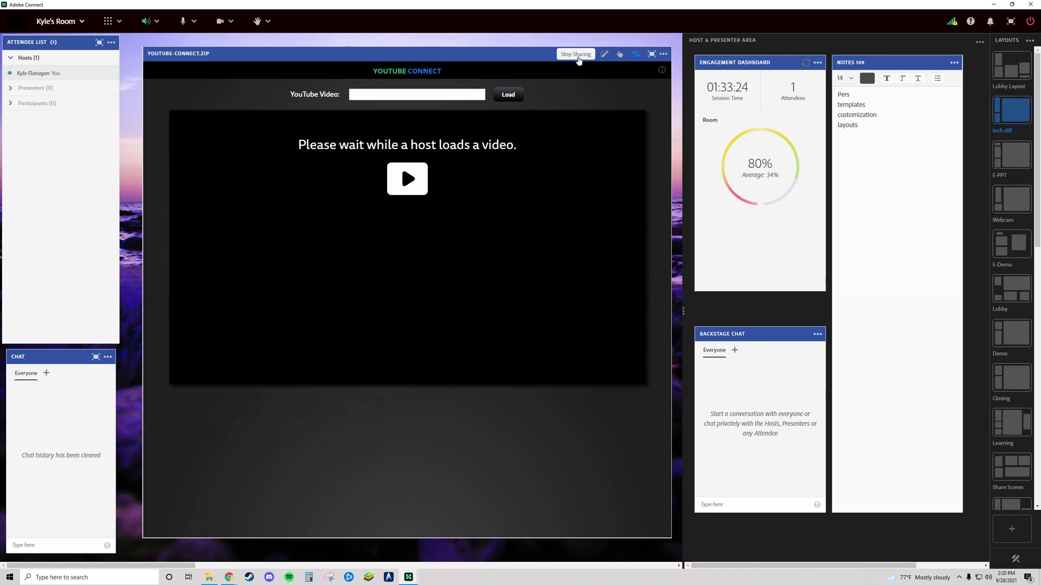
left_click(576, 54)
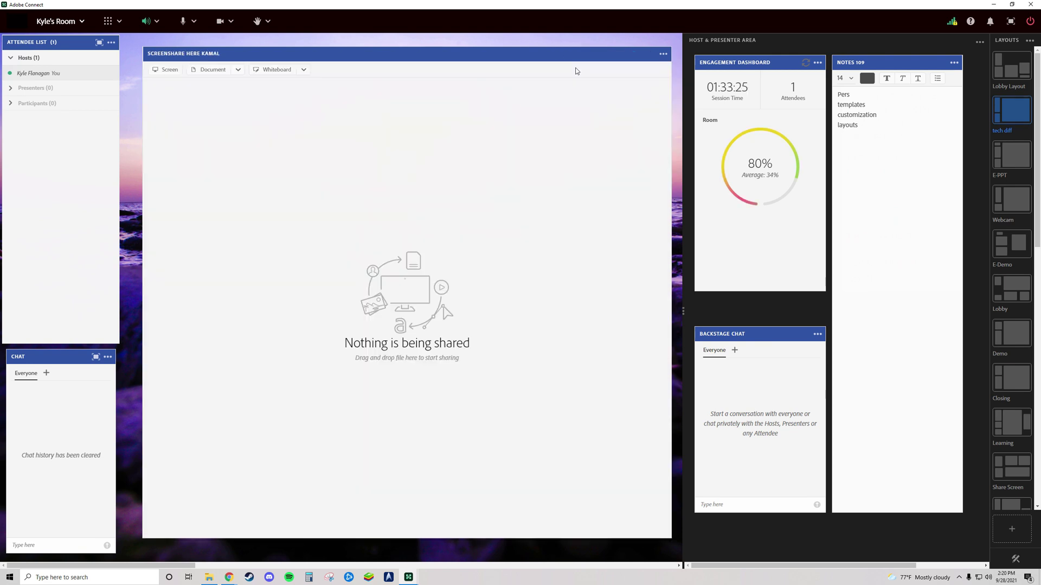
- Rename the empty share pod as "Shre Pod"
double_click(165, 53)
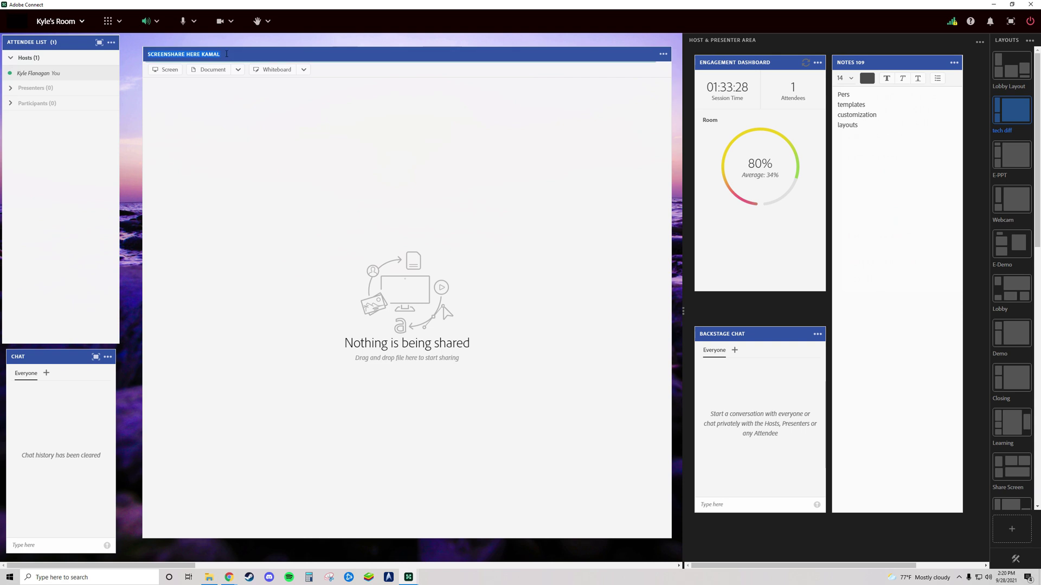
type("Shre Pod")
key("Return")
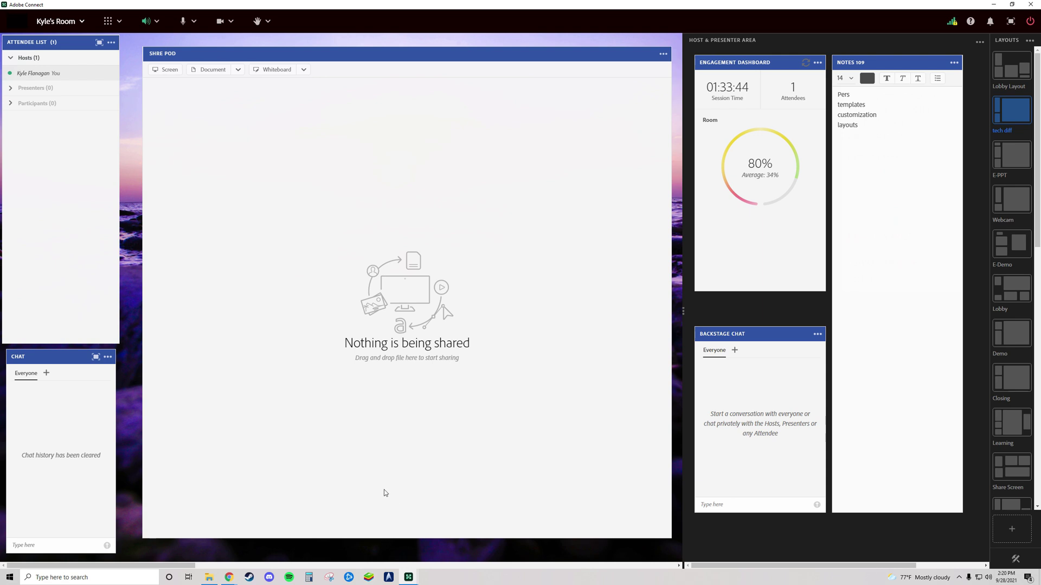
- Share the youtube-connect (1) zip from the Custom Pods folder in the empty share pod
left_click(239, 70)
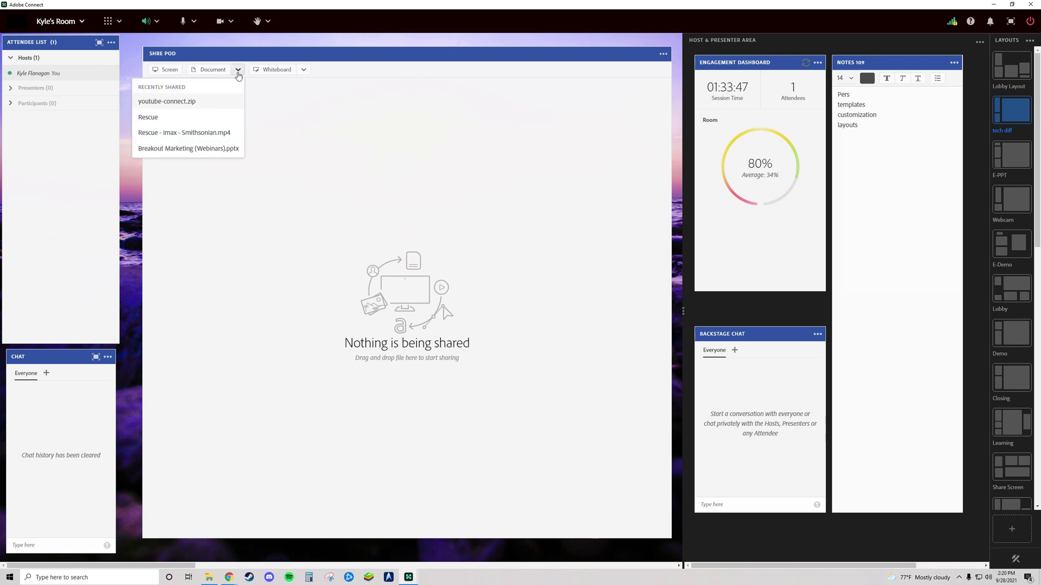
left_click(302, 177)
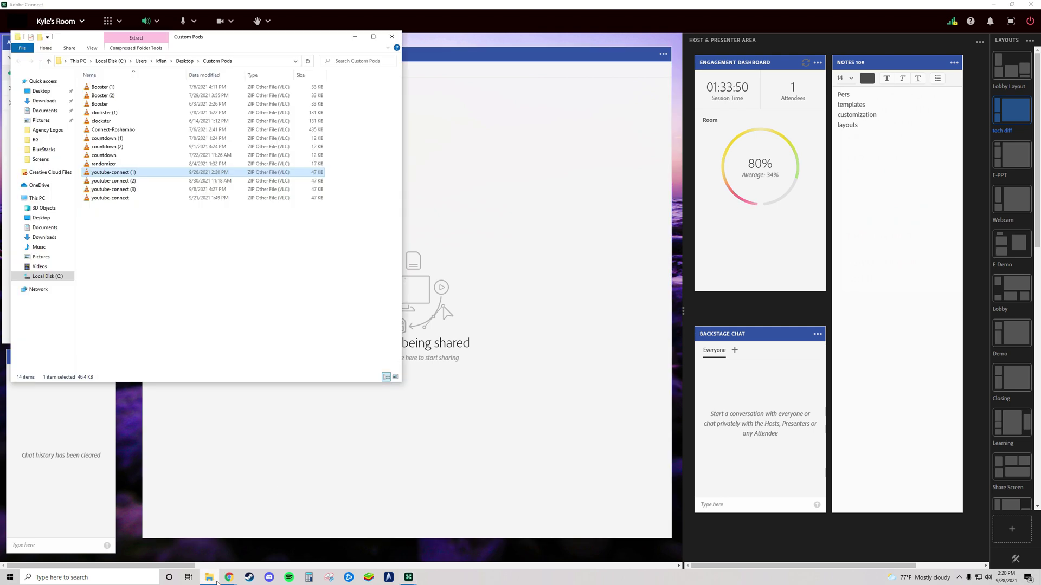
left_click_drag(242, 42, 814, 207)
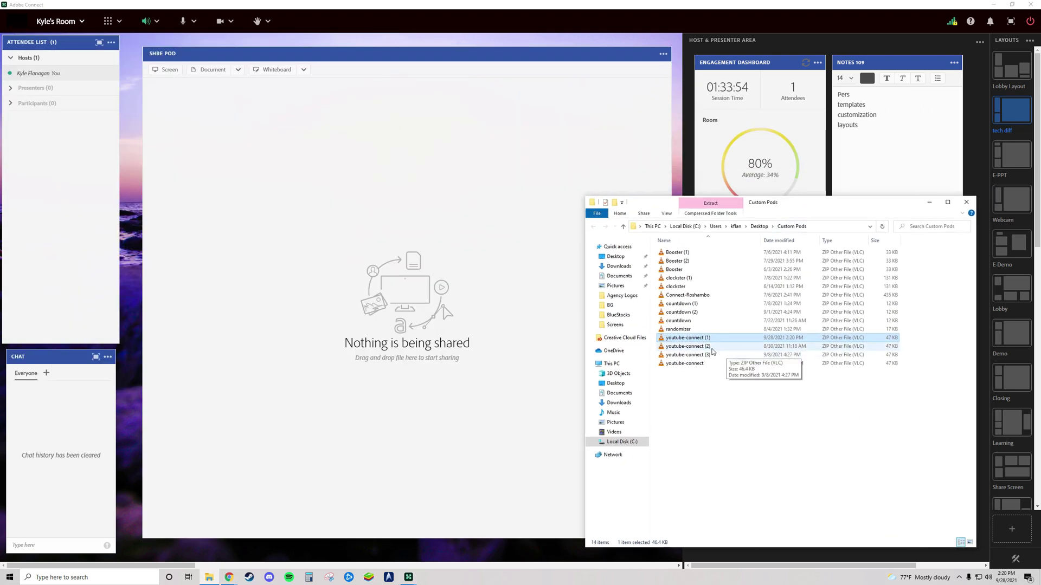
mouse_move(703, 341)
left_mouse_down()
mouse_move(715, 328)
mouse_move(548, 312)
mouse_move(434, 249)
mouse_move(690, 344)
left_mouse_up()
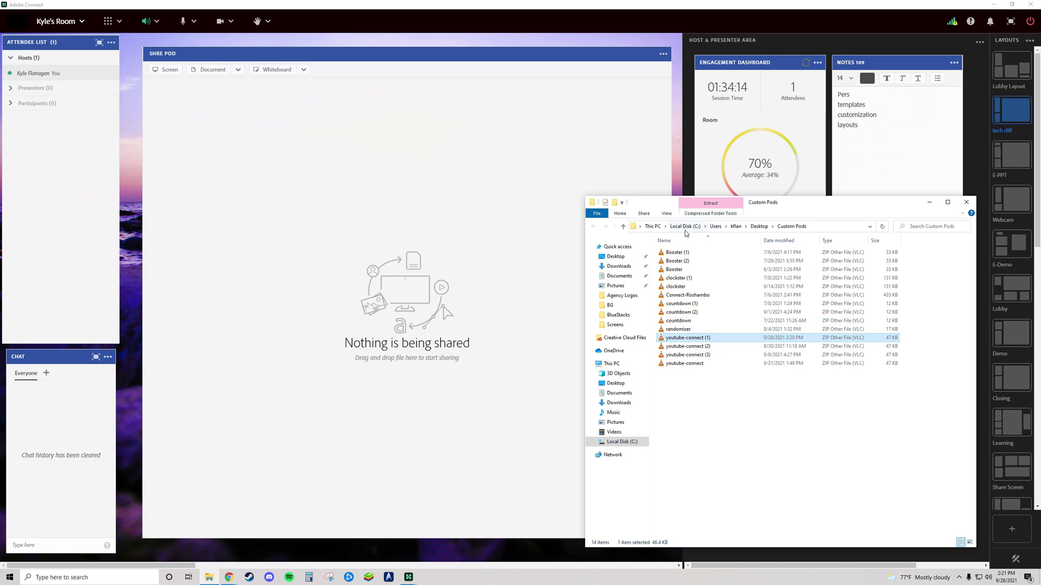
left_click_drag(793, 199, 801, 195)
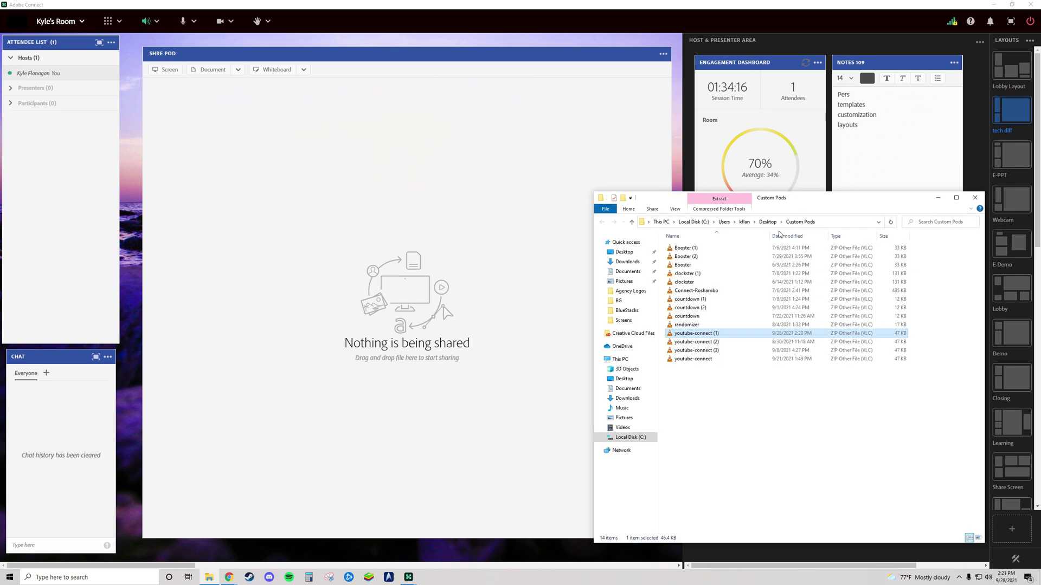
left_click_drag(690, 336, 366, 220)
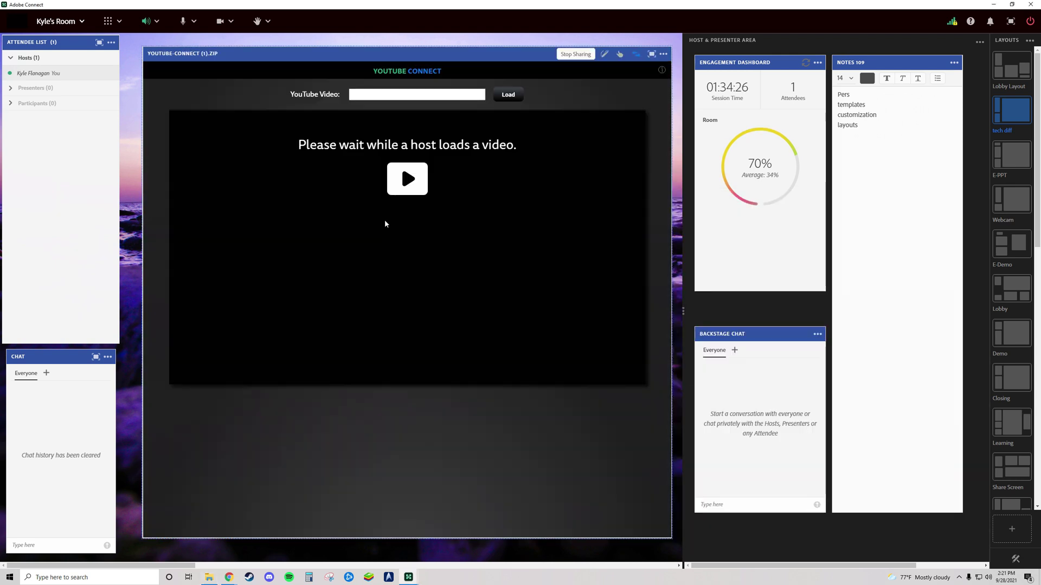
- Switch to the browser, search for "adobe connect workshop" in a new tab and open the Adobe Connect Workshop YouTube channel's videos
mouse_move(229, 578)
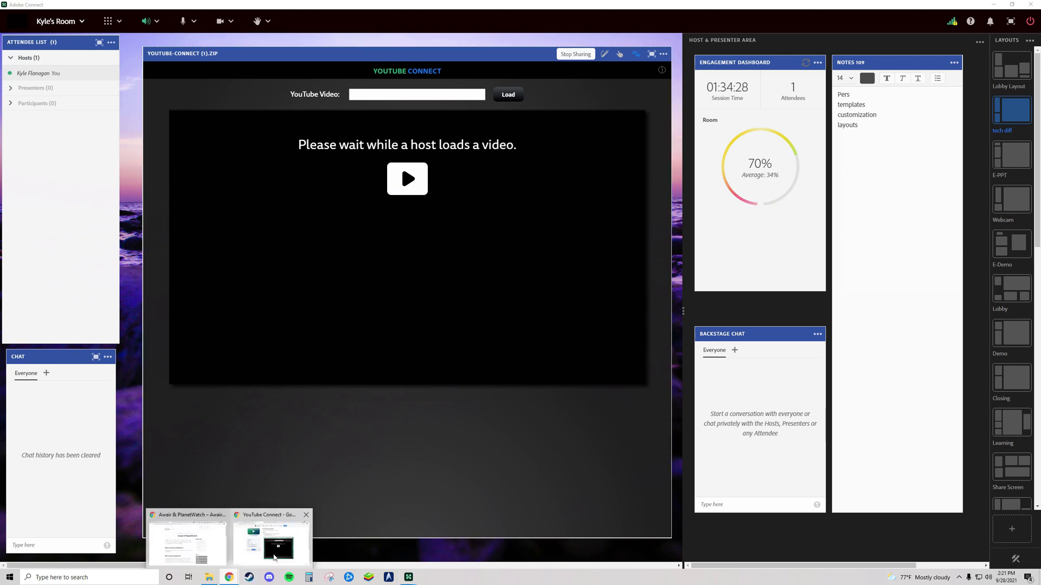
left_click(271, 538)
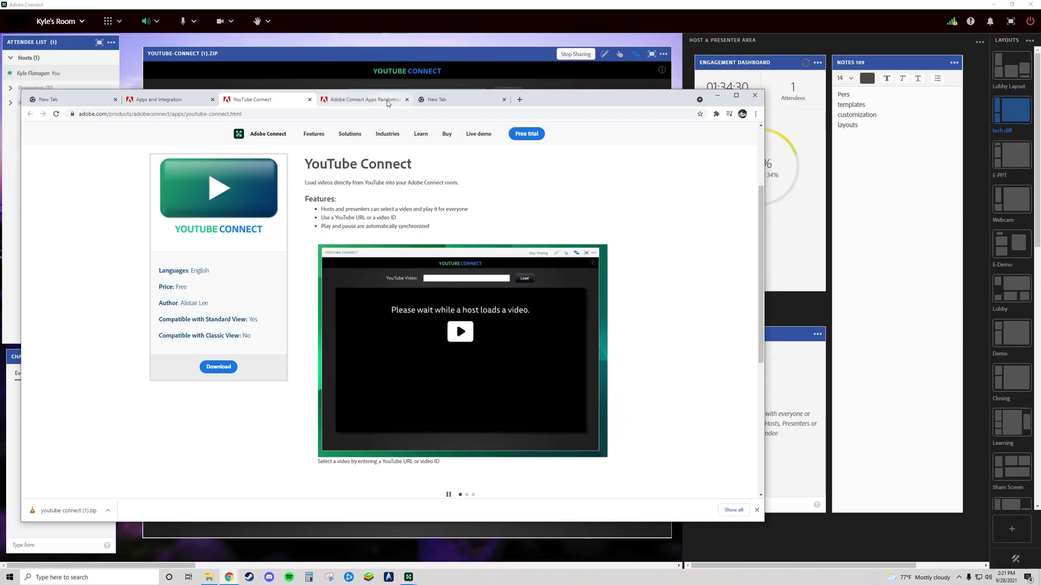
key("ctrl+t")
type("adobe connect workshop")
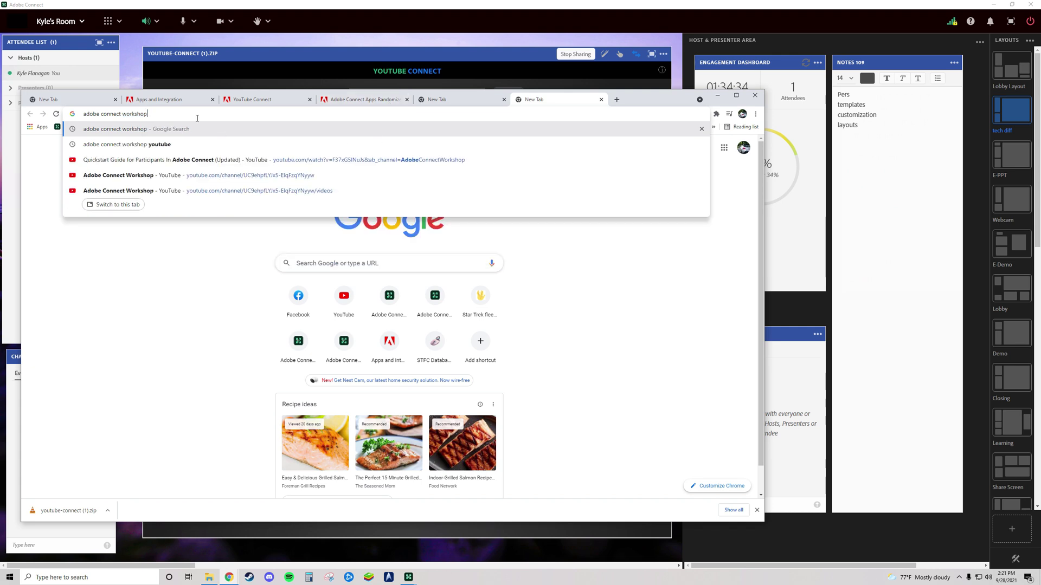
key("Return")
left_click(167, 211)
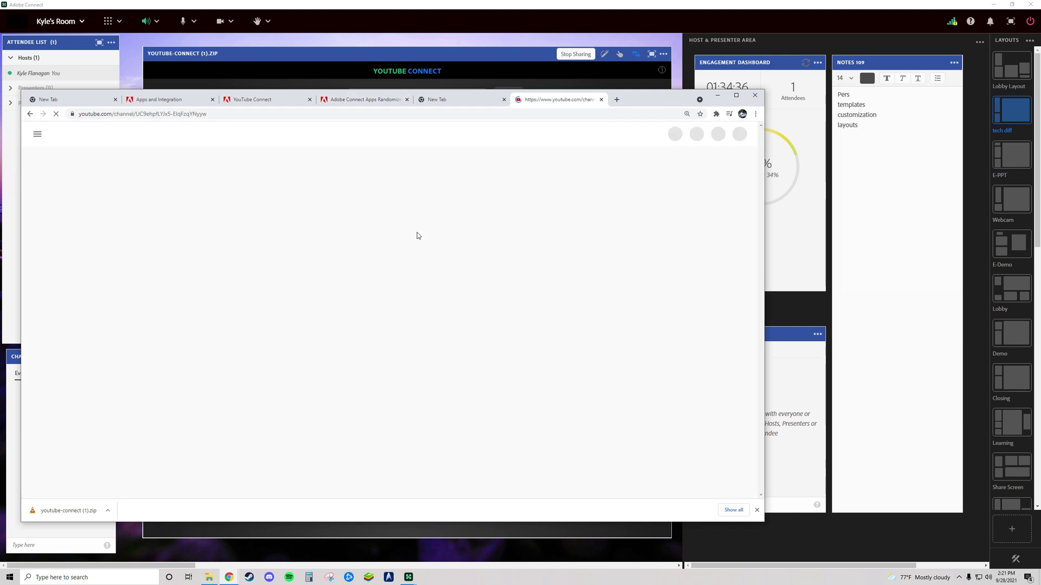
left_click(229, 305)
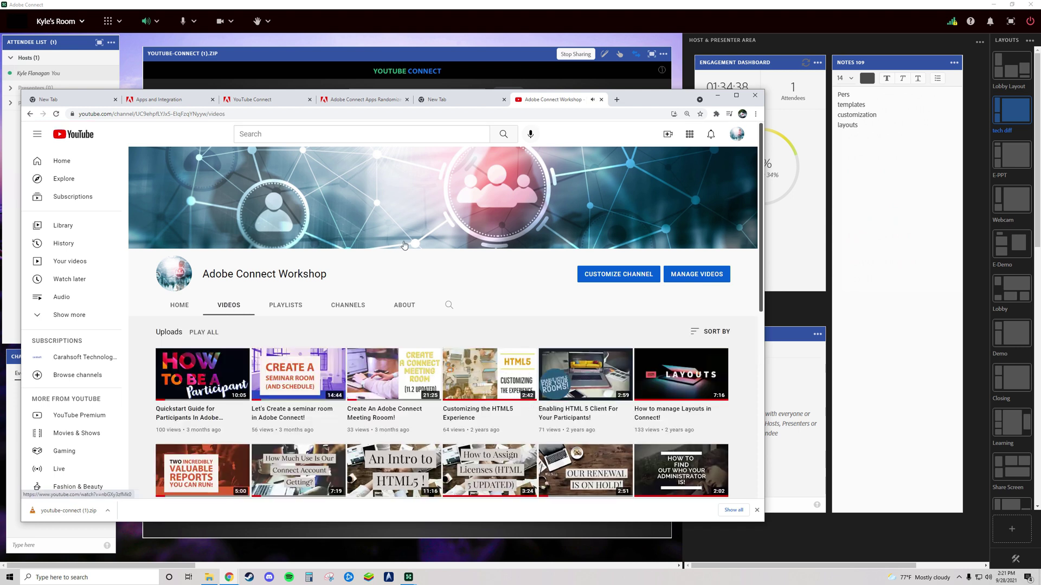
- Open the Quickstart Guide for Participants video in a separate tab, copy its URL and pause playback
scroll(388, 242, "down", 1)
middle_click(196, 336)
left_click(585, 100)
left_click(567, 112)
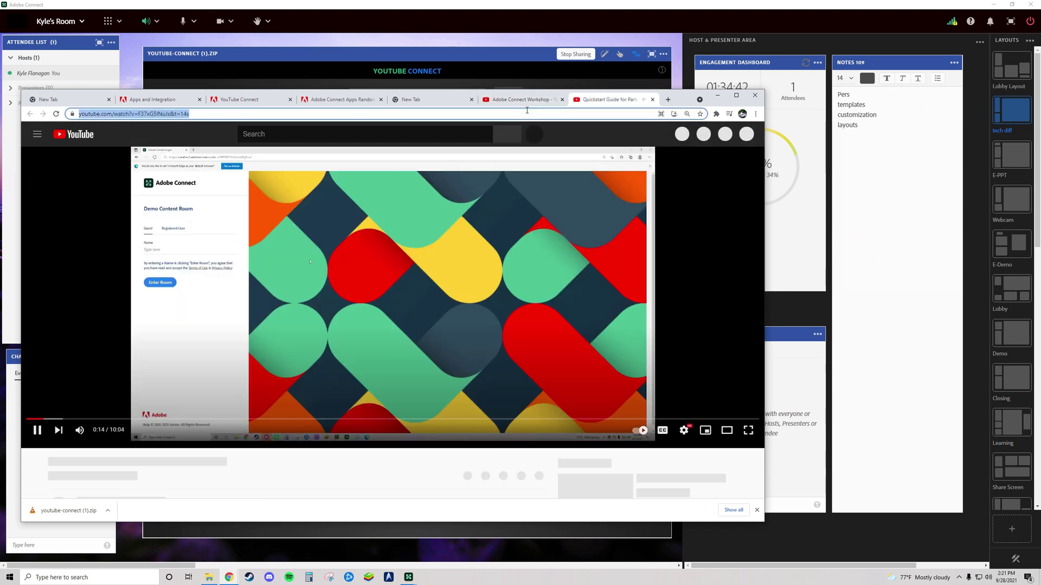
left_click(427, 269)
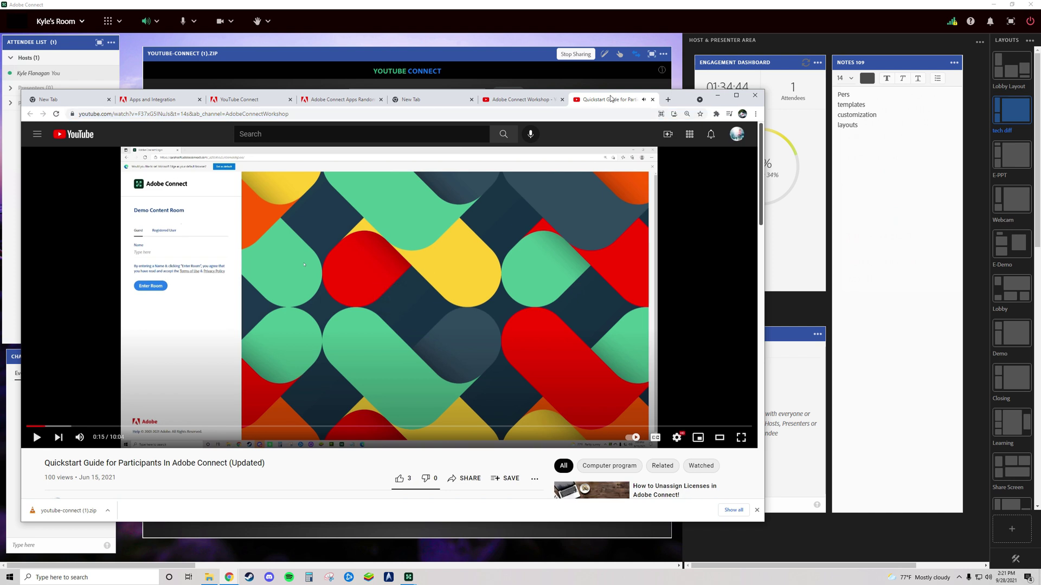
- Load the copied video URL into the YouTube Connect pod in the Adobe Connect room, and play and pause the video
left_click(16, 120)
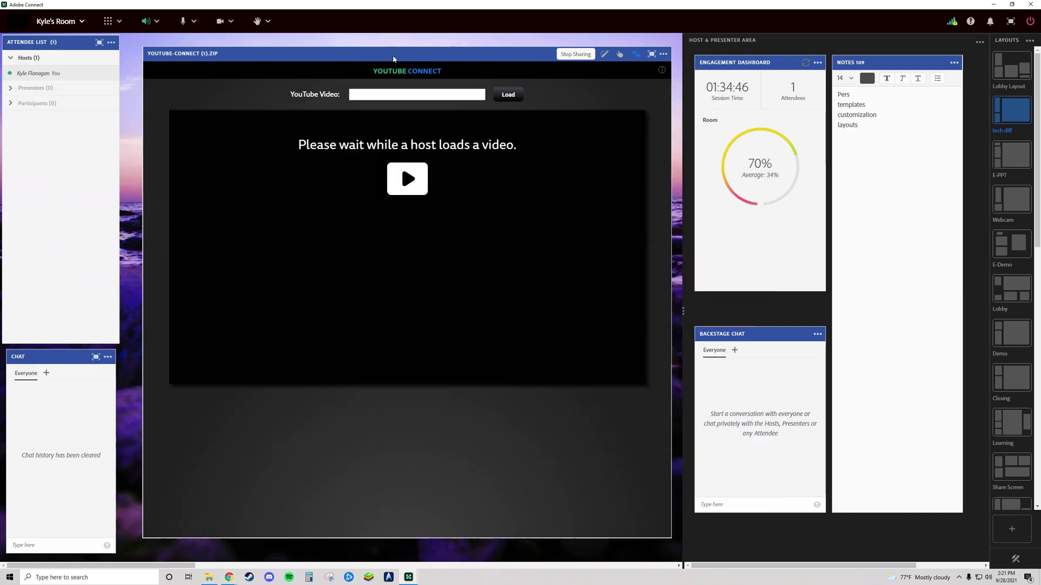
key("ctrl+v")
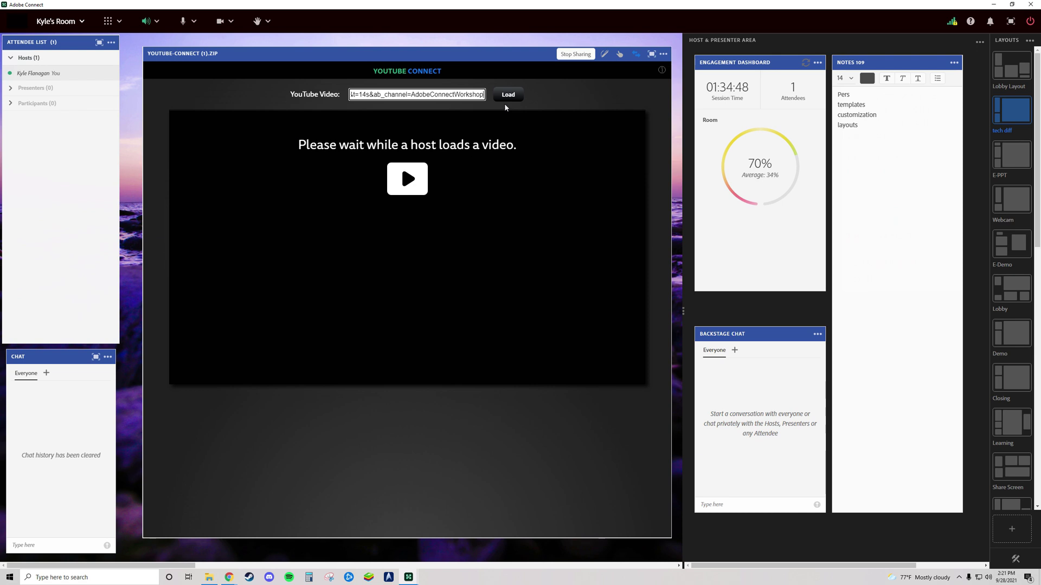
left_click(506, 97)
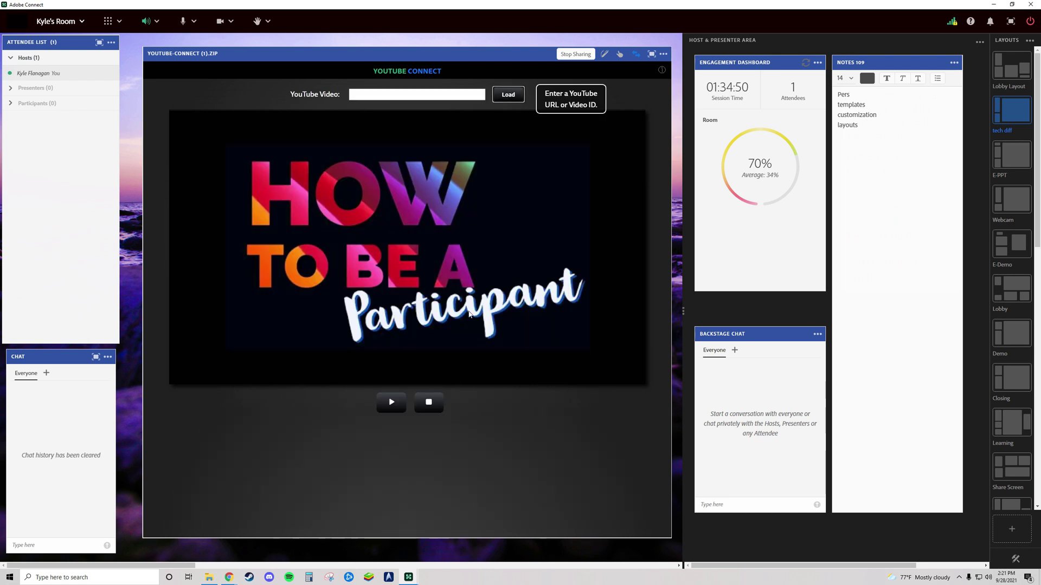
left_click(392, 405)
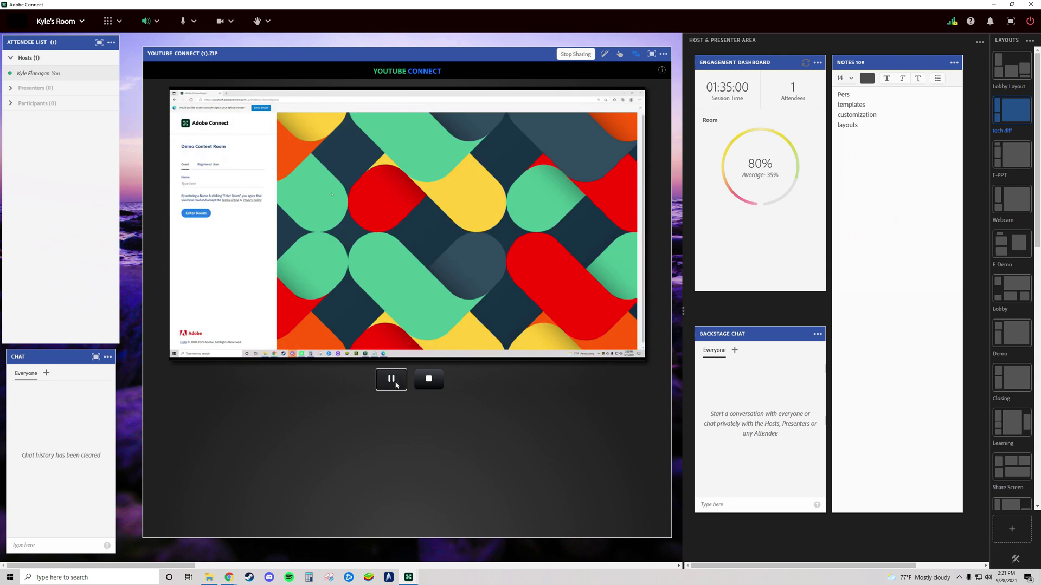
left_click(390, 381)
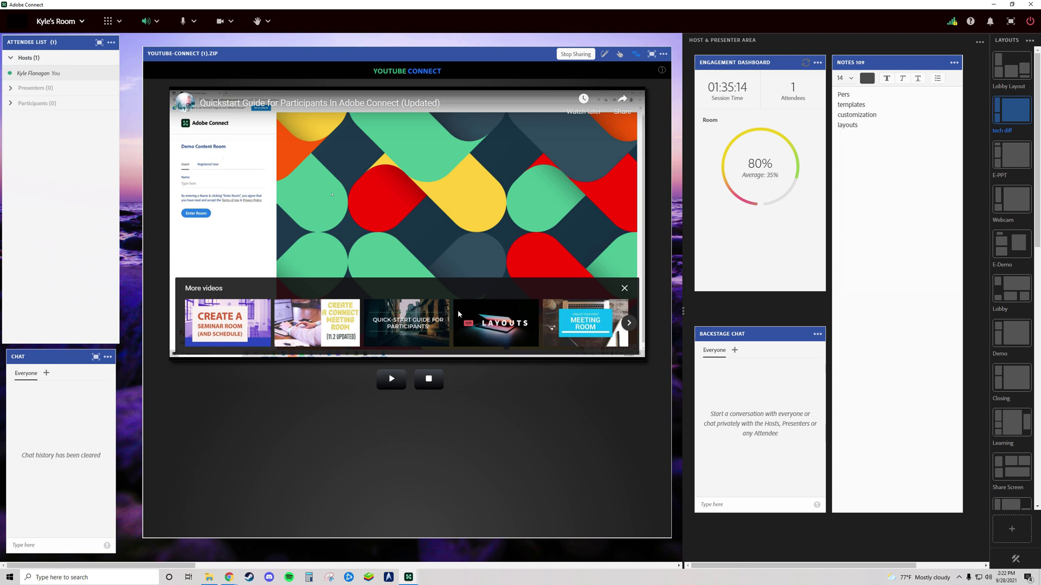
- Stop sharing the YouTube Connect pod and share the randomizer zip from the Custom Pods folder in its place
left_click(576, 54)
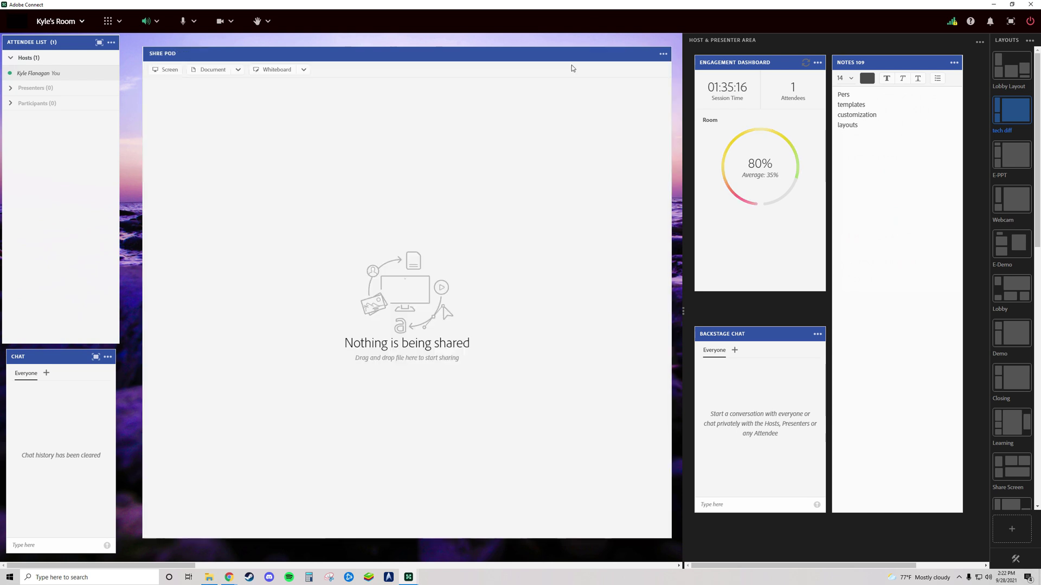
left_click(216, 578)
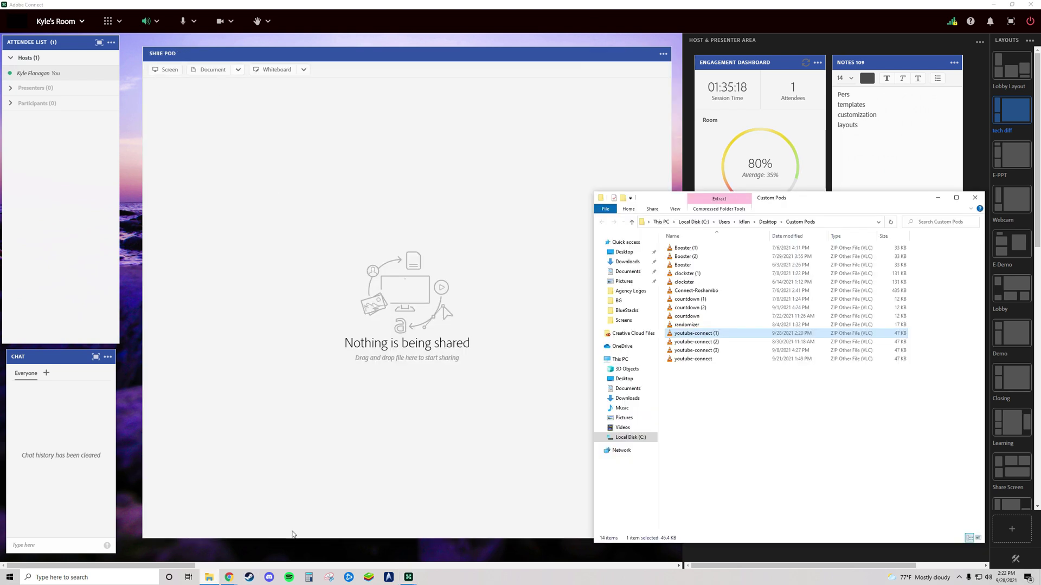
left_click(684, 325)
left_click(683, 325)
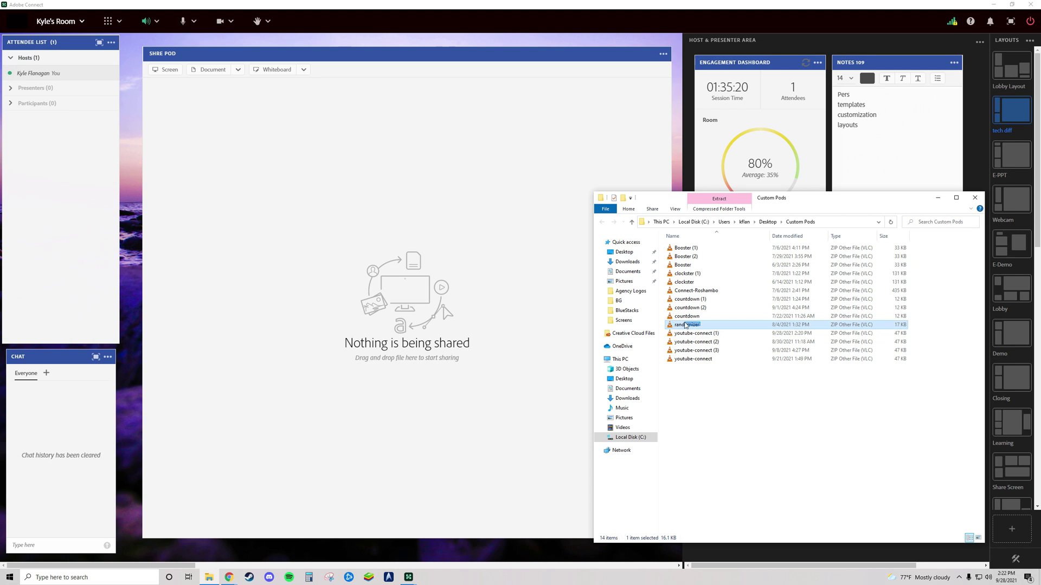
left_click_drag(698, 328, 418, 211)
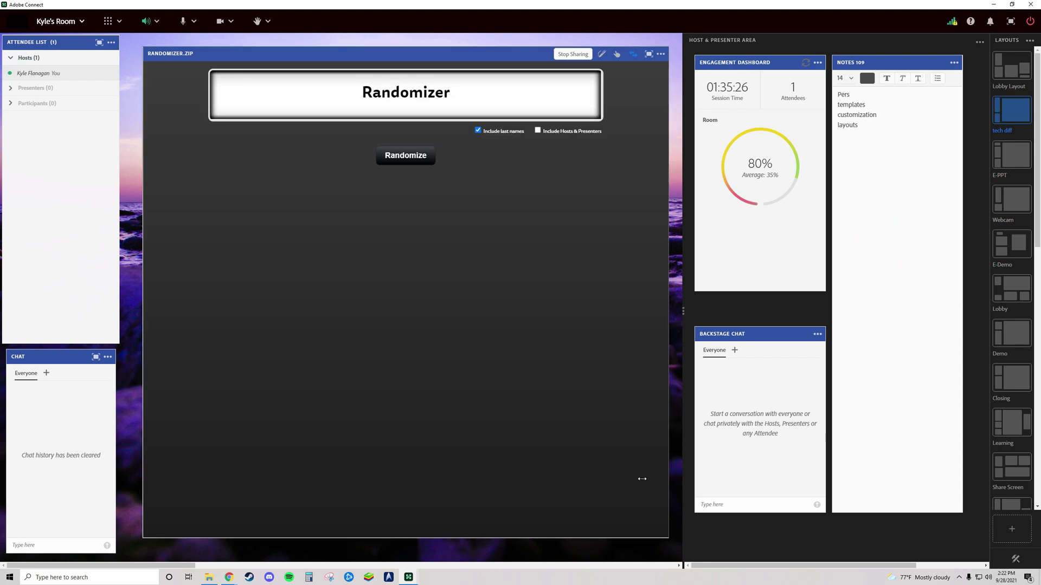
- Shrink the Randomizer pod to roughly half its height, reposition it beside the attendee list and run a random draw
left_click_drag(641, 479, 481, 292)
left_click_drag(316, 57, 333, 77)
left_click(325, 176)
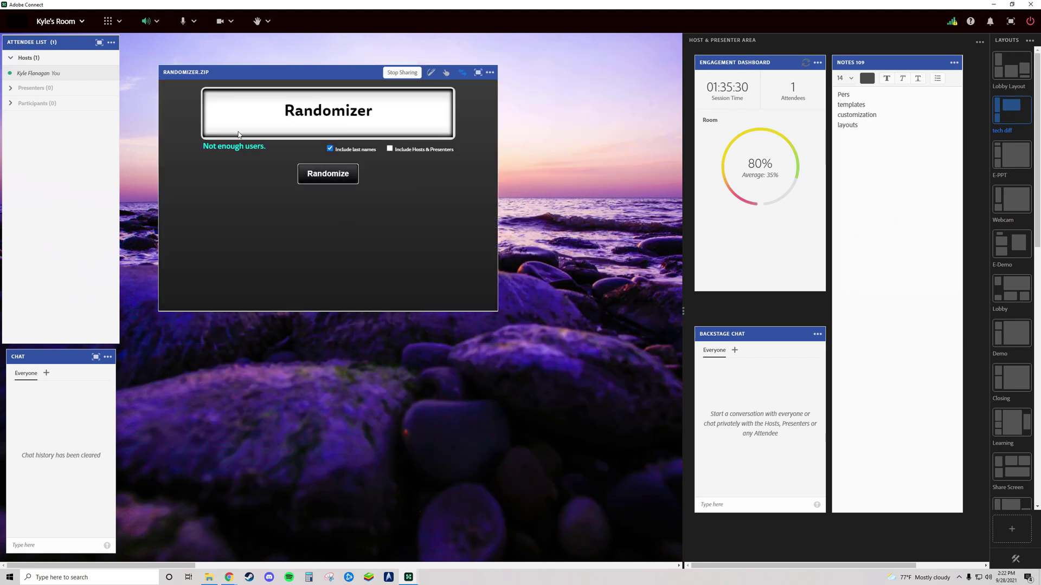
left_click_drag(291, 66, 272, 55)
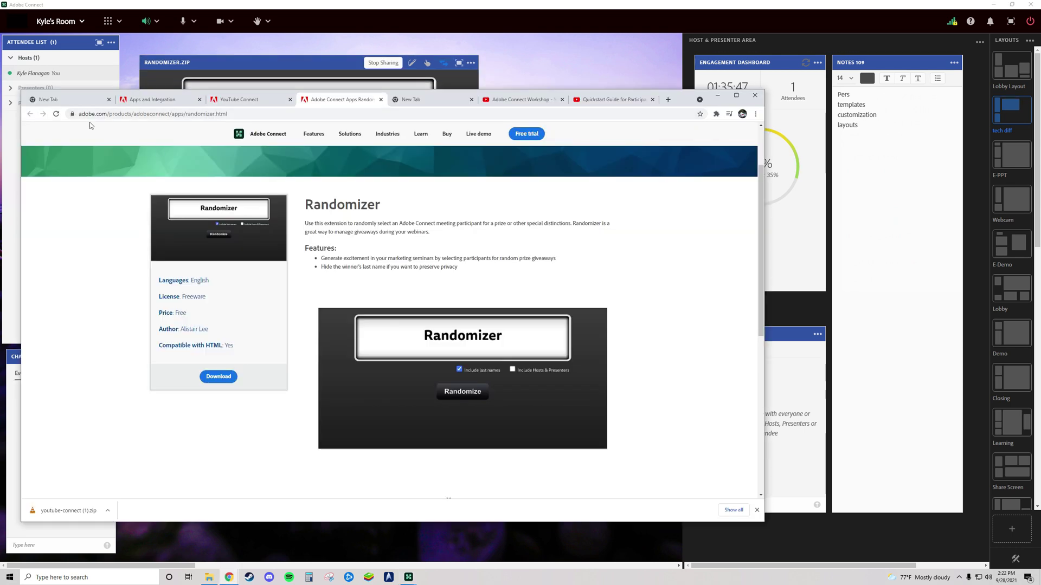
- Switch to the browser, return to the Adobe Connect Apps and Integration page and look through its Custom Pods listing up to the section heading
left_click(216, 100)
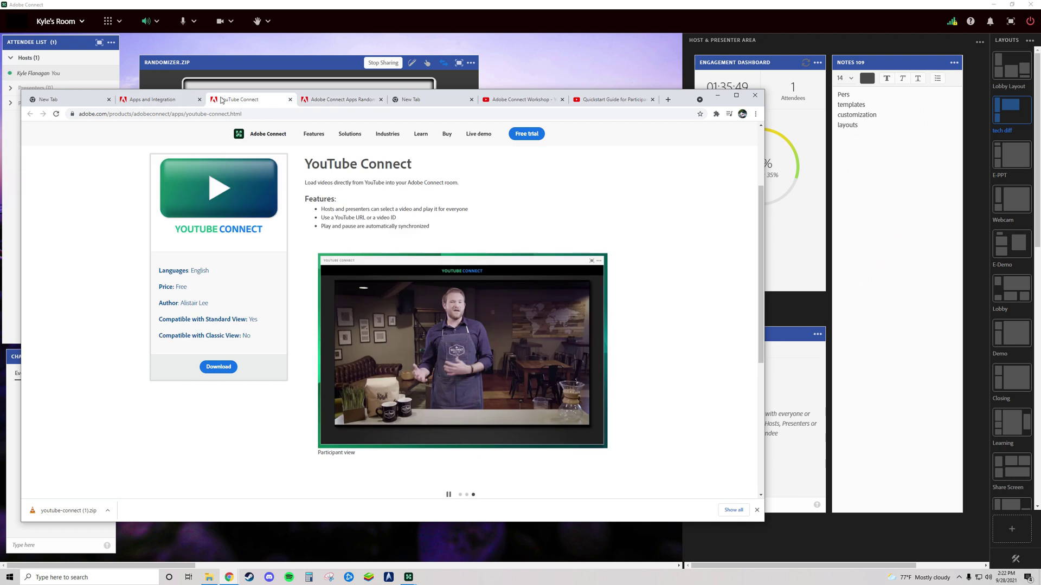
left_click(146, 99)
scroll(412, 317, "down", 4)
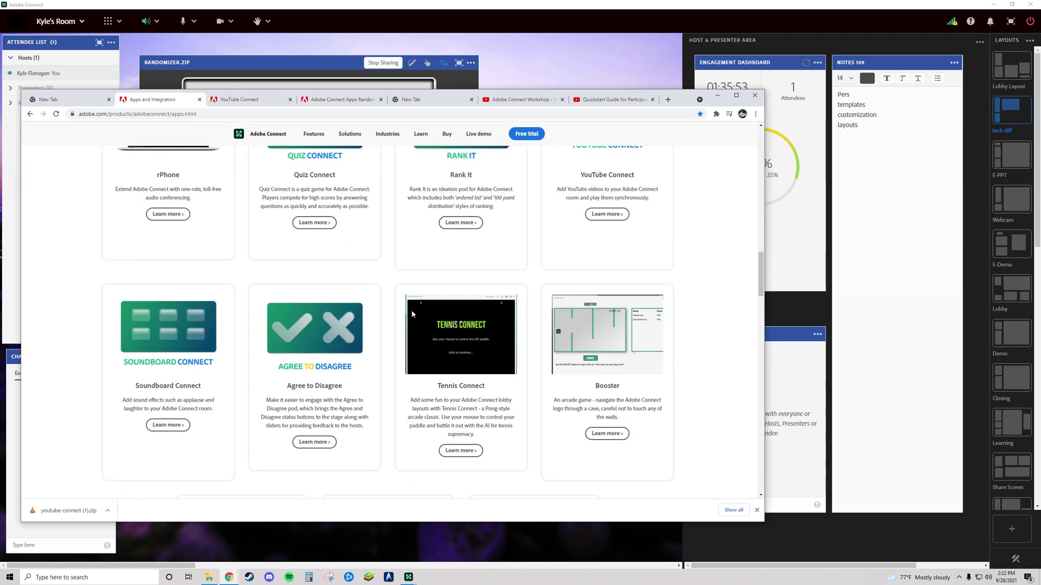
scroll(410, 313, "up", 8)
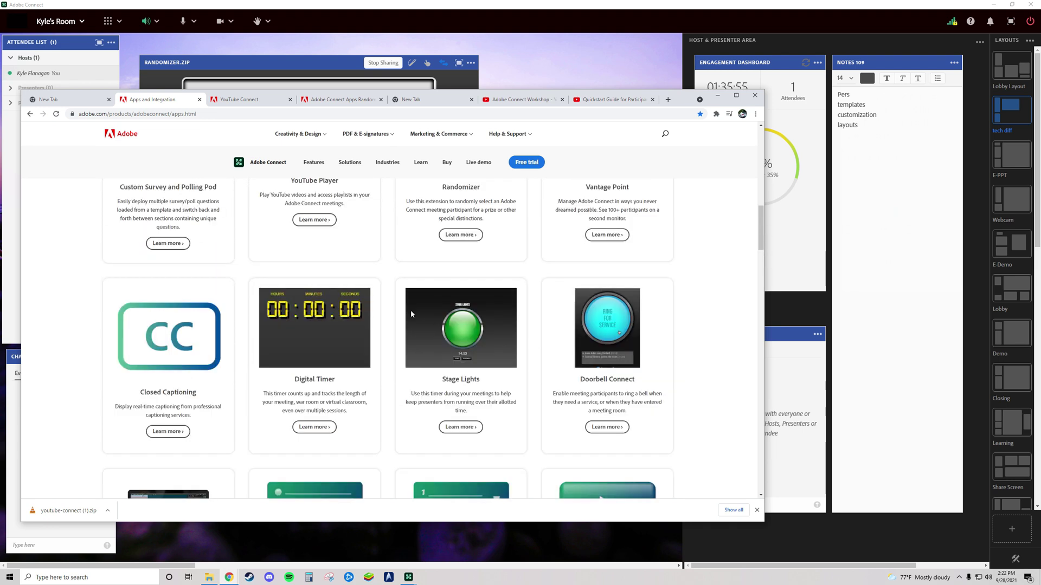
scroll(411, 312, "up", 3)
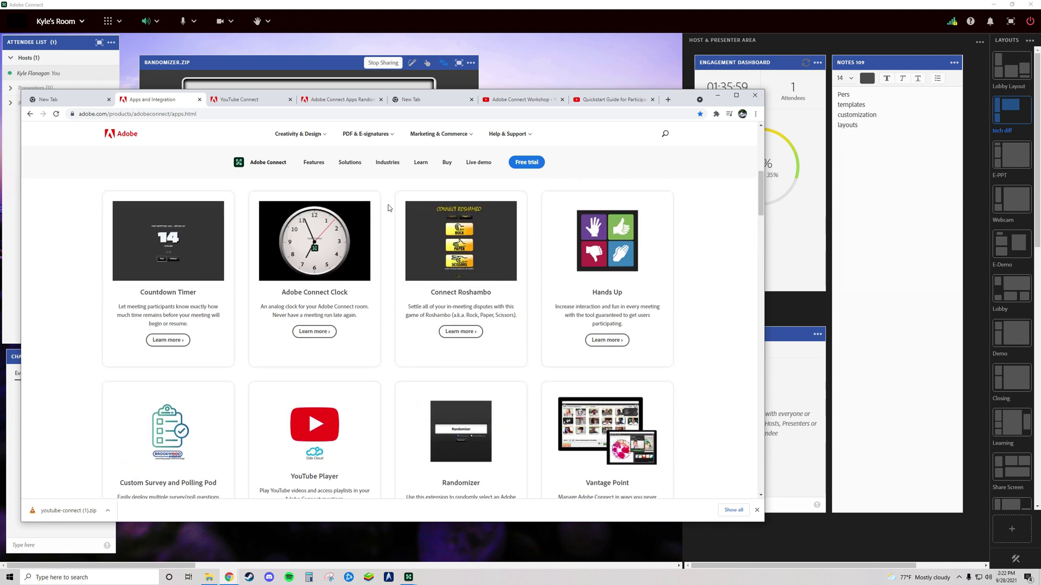
scroll(393, 218, "up", 2)
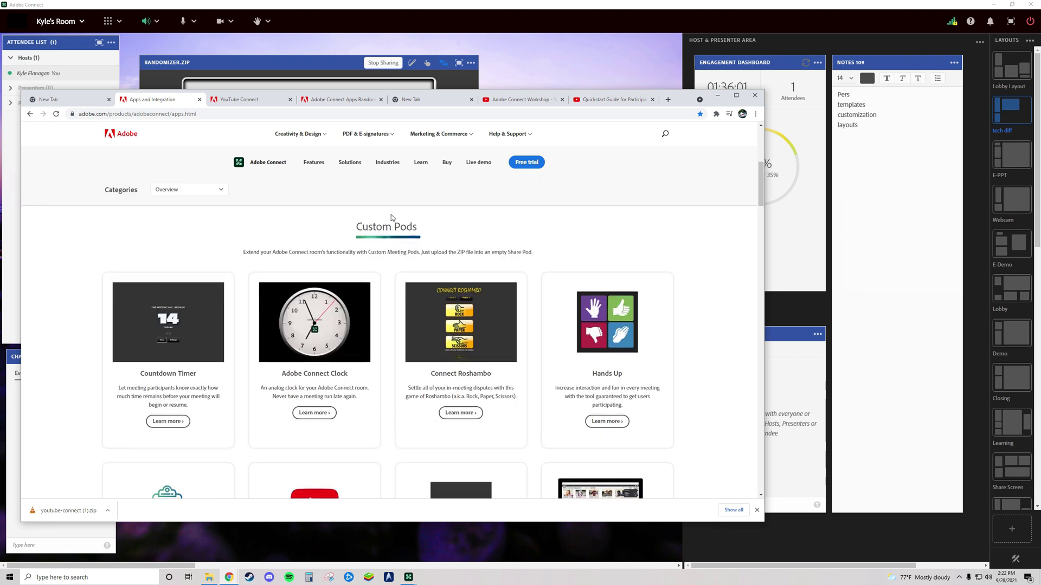